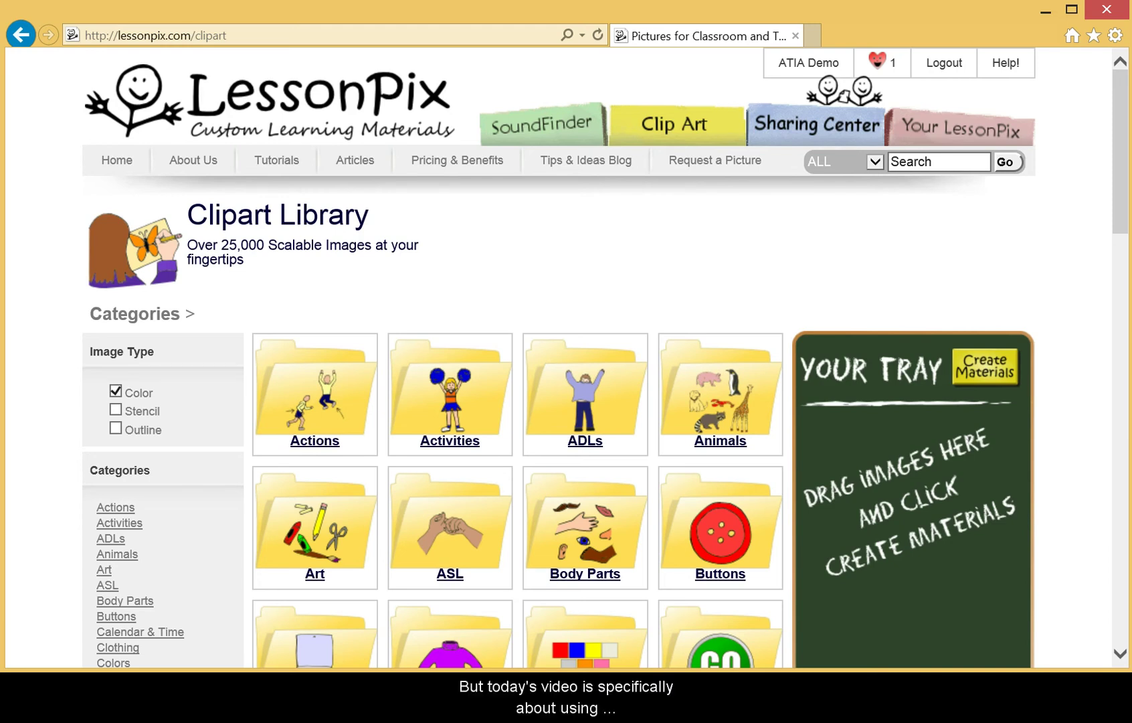
# Briefly switch to Word, add an Enter keystroke in the Alice chapter, and return to LessonPix.
pyautogui.hotkey('alt', 'Tab')
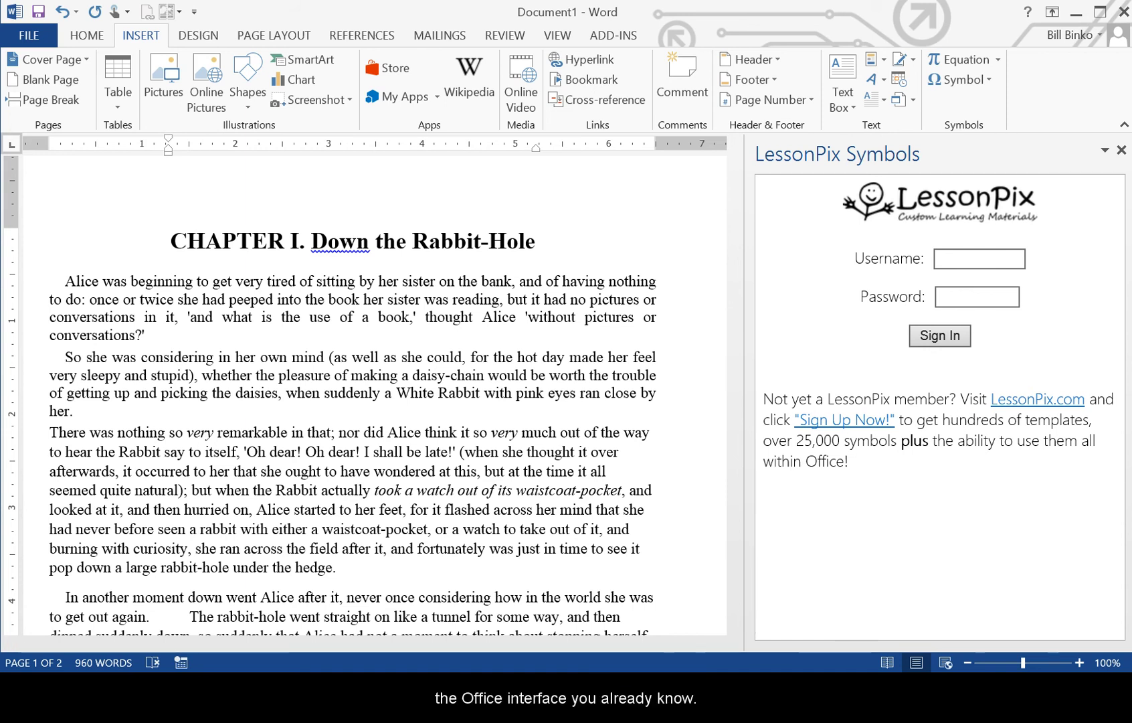
pyautogui.press('Return')
pyautogui.hotkey('alt', 'Tab')
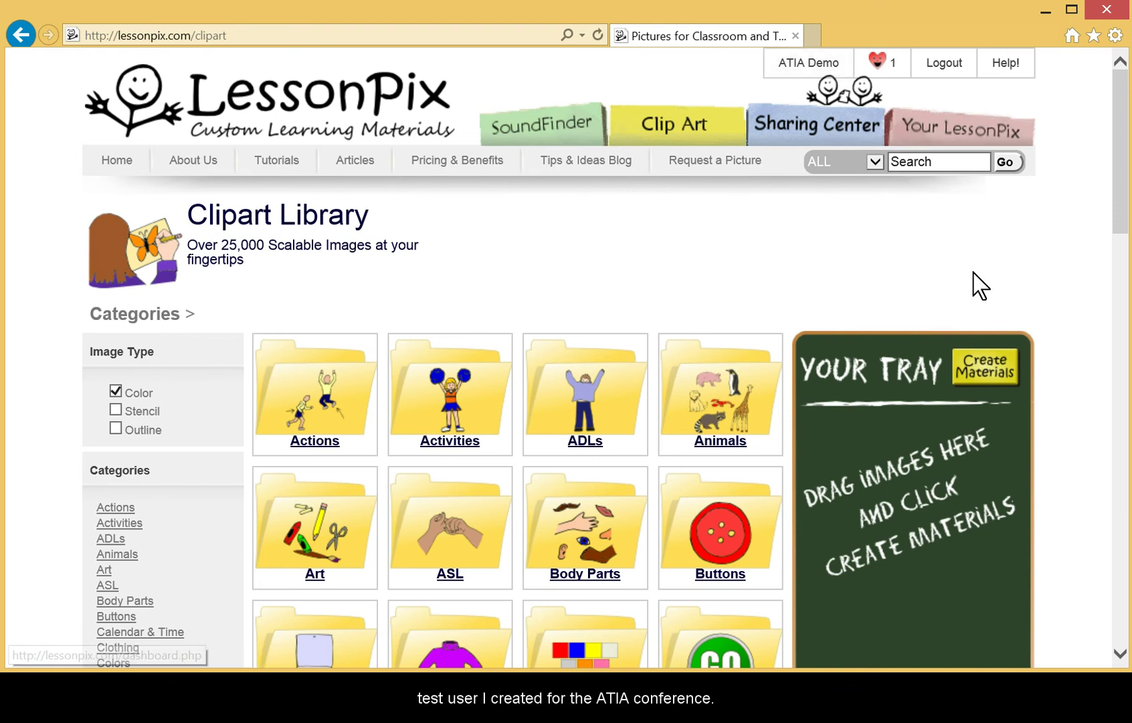
# Fill the tray with five Idioms and Similes pictures: Bird in the Hand, Add Fuel to the Fire, Apple of My Eye, and two more.
pyautogui.scroll(-3, 1061, 328)
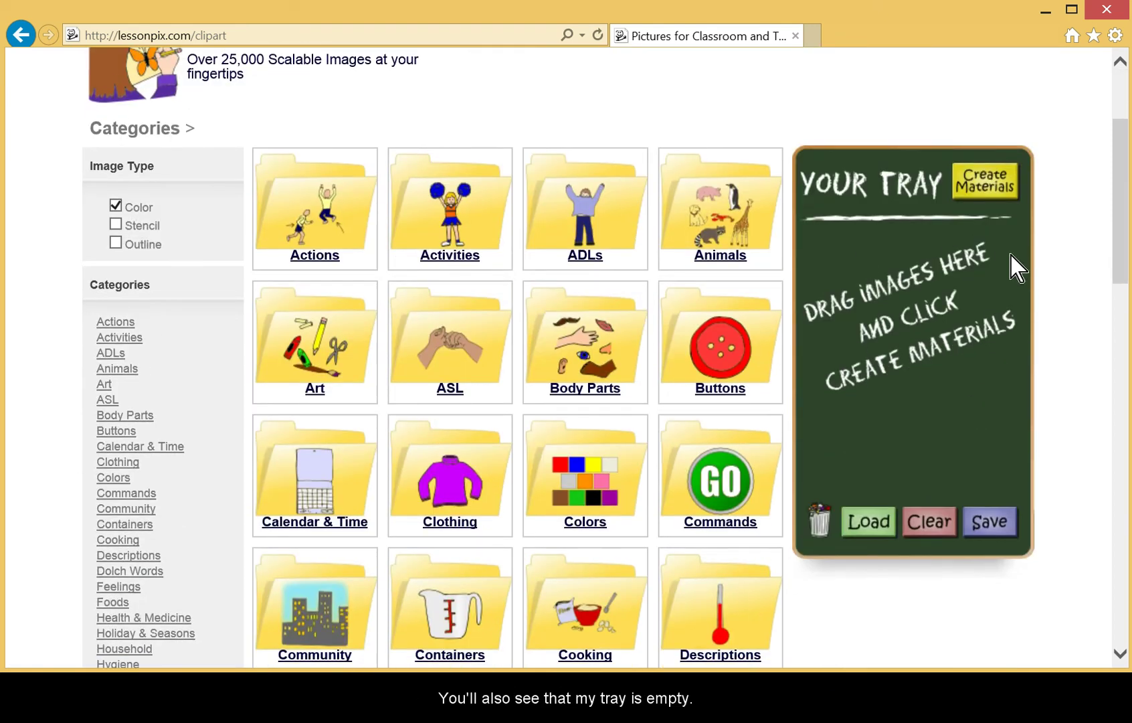
pyautogui.scroll(-3, 677, 425)
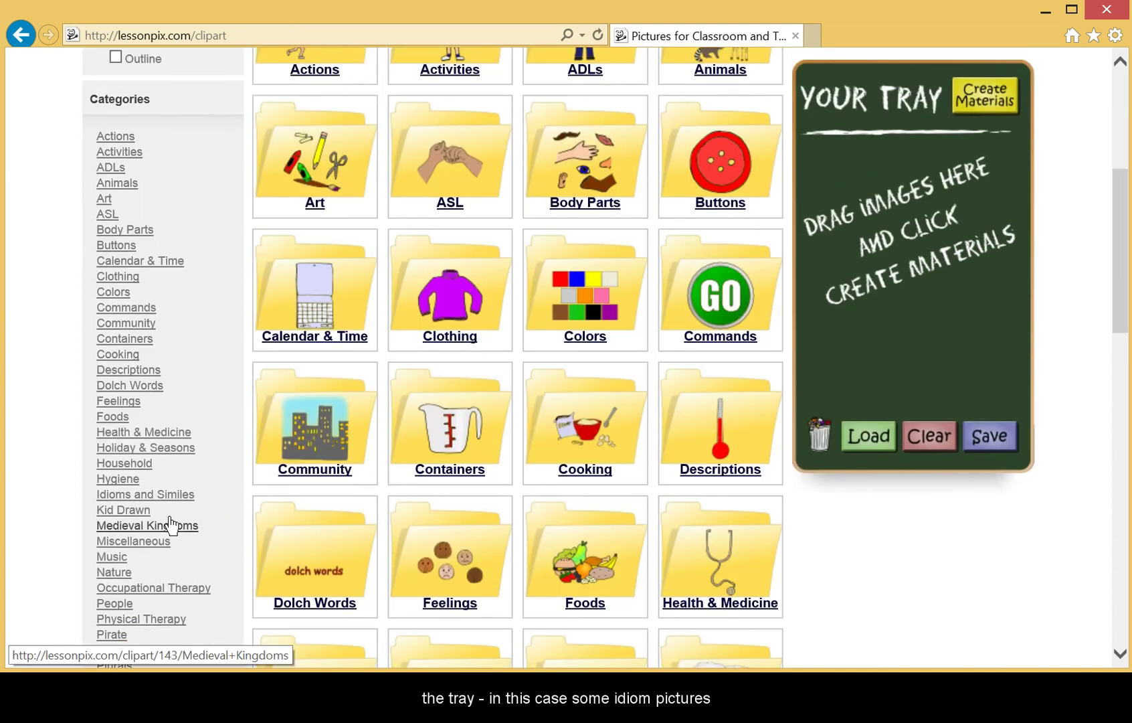
pyautogui.click(163, 496)
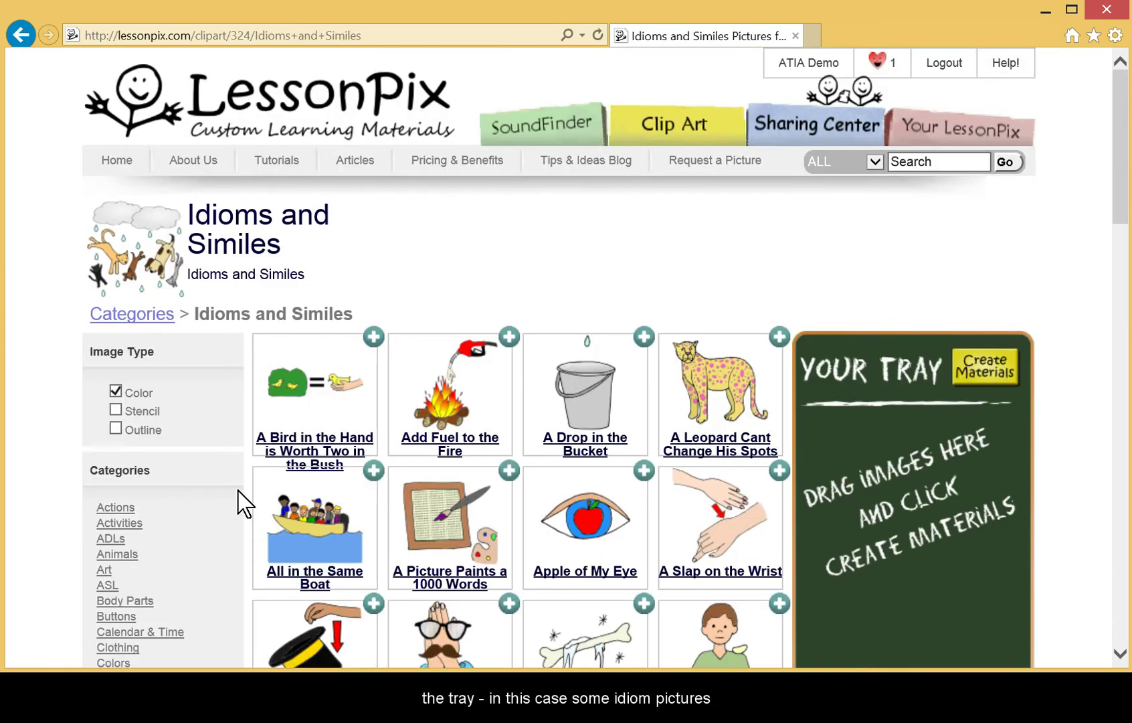
pyautogui.moveTo(303, 420); pyautogui.dragTo(823, 442)
pyautogui.moveTo(450, 388); pyautogui.dragTo(870, 442)
pyautogui.moveTo(586, 519); pyautogui.dragTo(917, 442)
pyautogui.scroll(-5, 768, 512)
pyautogui.moveTo(582, 415); pyautogui.dragTo(836, 375)
pyautogui.moveTo(586, 552); pyautogui.dragTo(824, 450)
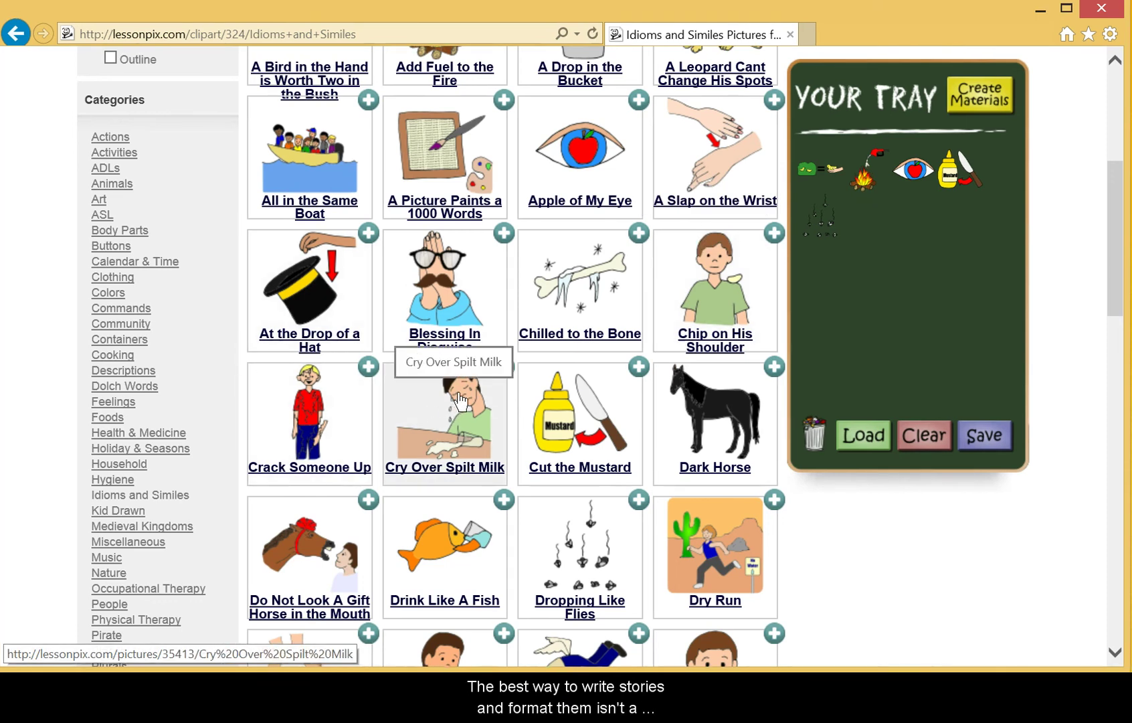
pyautogui.scroll(5, 460, 399)
pyautogui.hotkey('alt', 'Tab')
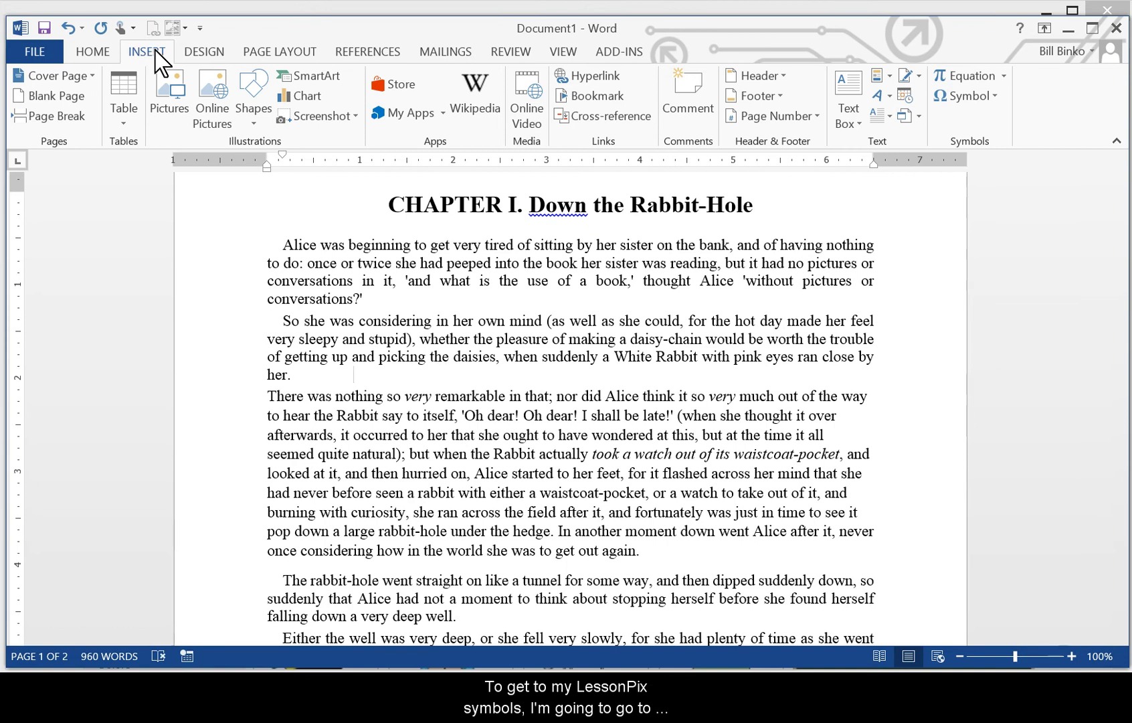
# Open LessonPix Symbols from My Apps' recently used apps on the Insert tab.
pyautogui.click(443, 113)
pyautogui.click(448, 167)
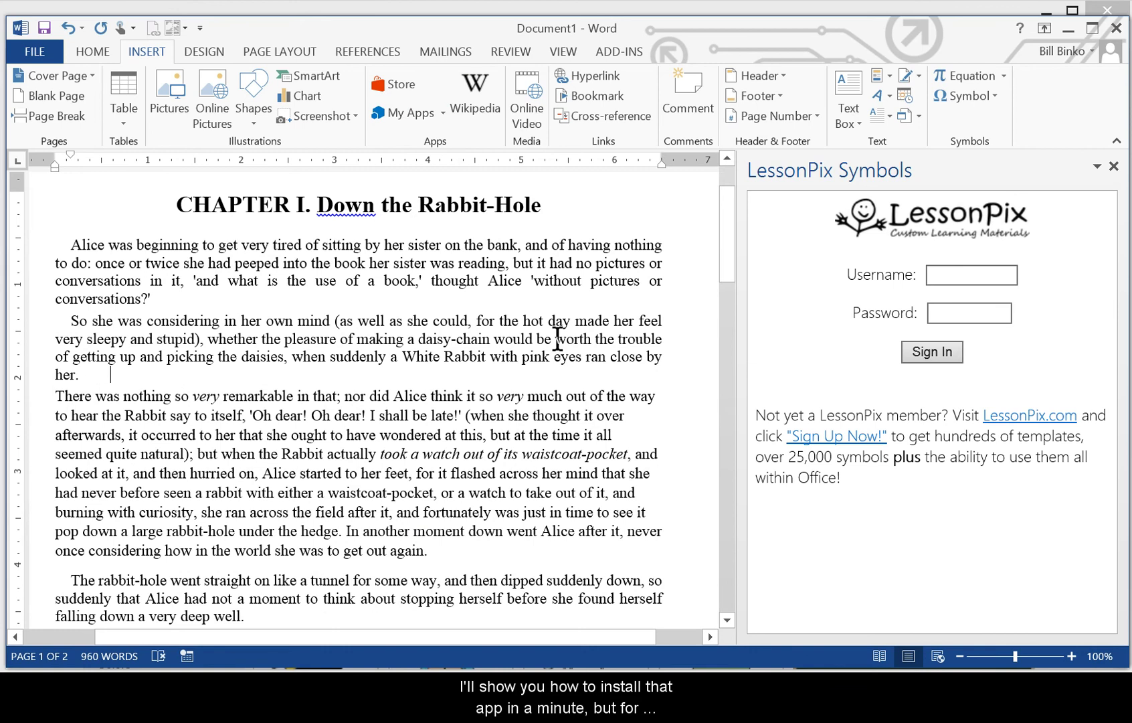
# Sign in to the LessonPix Symbols pane with the account username and password.
pyautogui.click(939, 275)
pyautogui.write('atia')
pyautogui.press('Tab')
pyautogui.write('********')
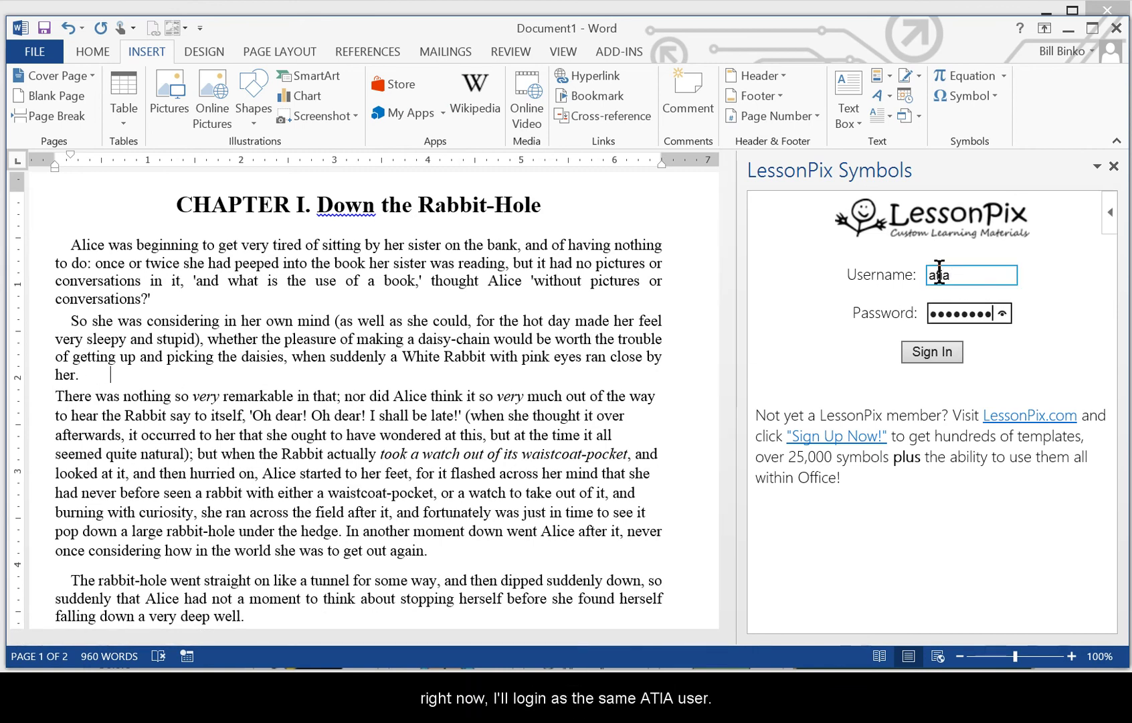
pyautogui.click(944, 356)
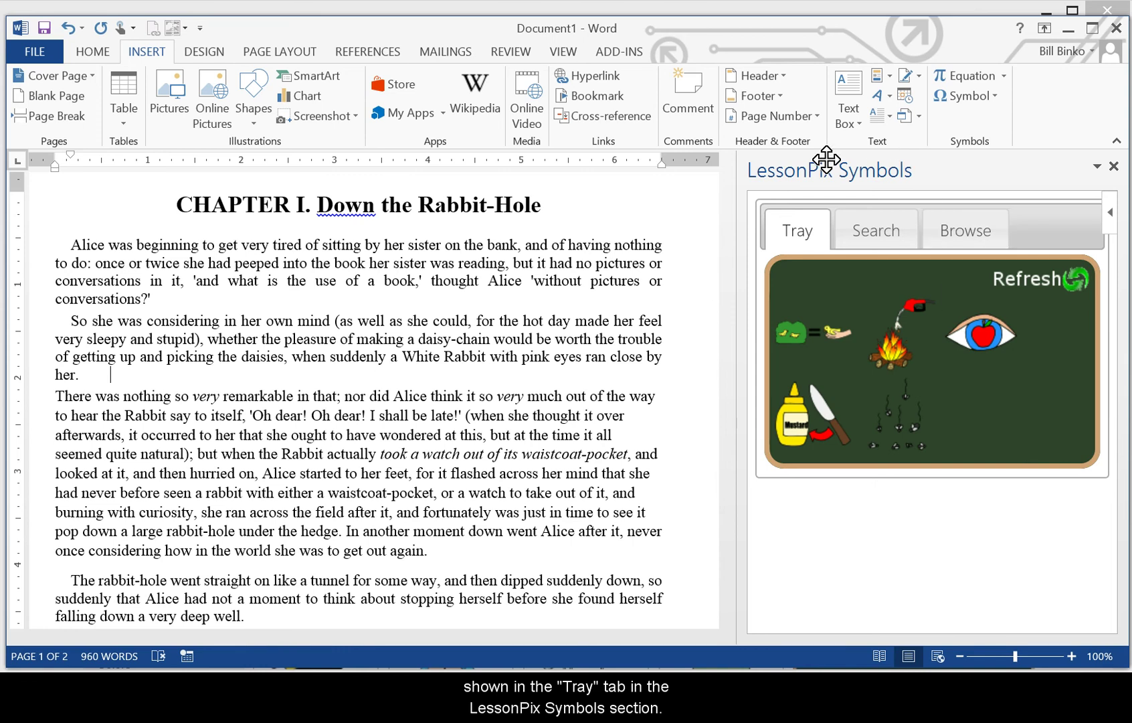
# Insert the Apple of My Eye tray symbol before the 'So she was considering' paragraph.
pyautogui.click(64, 318)
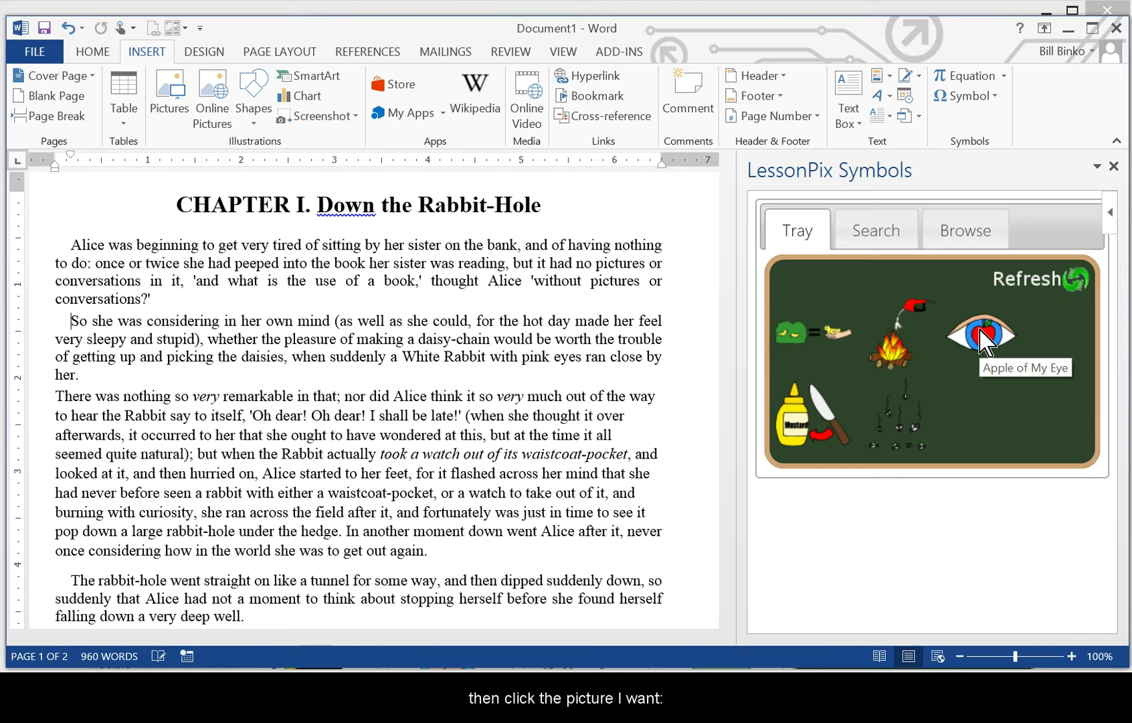
pyautogui.click(978, 331)
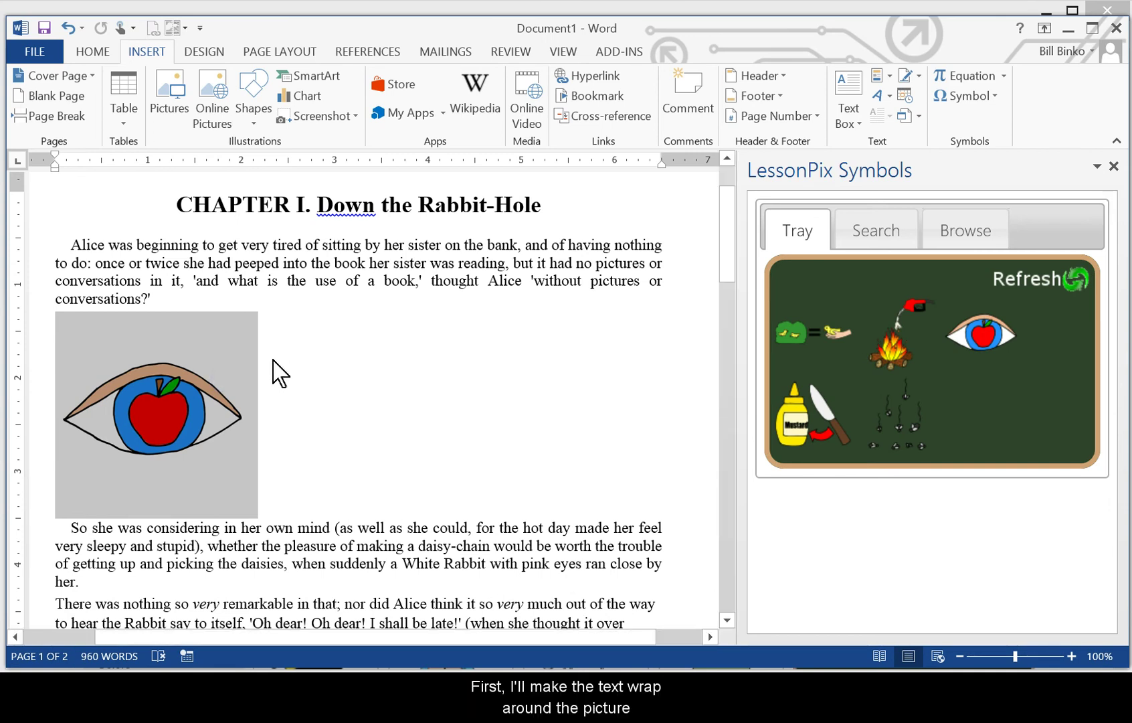
# Give the Apple of My Eye picture Square text wrapping and move it to the right.
pyautogui.click(232, 377)
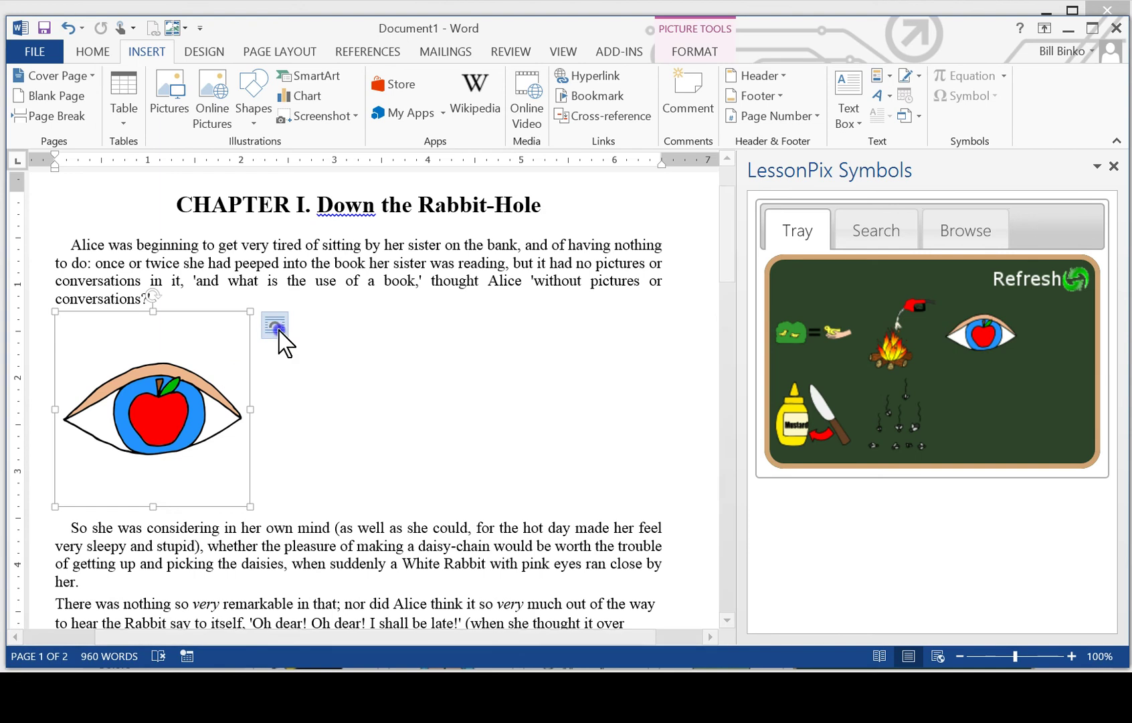
pyautogui.click(275, 327)
pyautogui.click(370, 450)
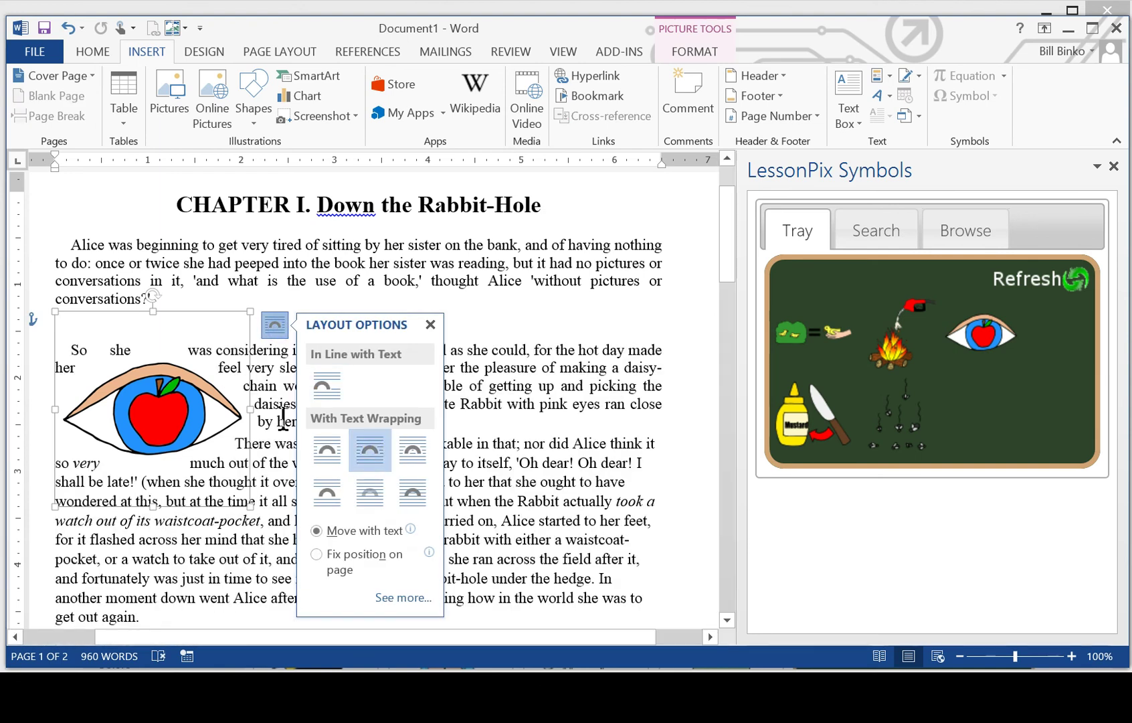
pyautogui.click(165, 400)
pyautogui.moveTo(165, 400); pyautogui.dragTo(621, 346)
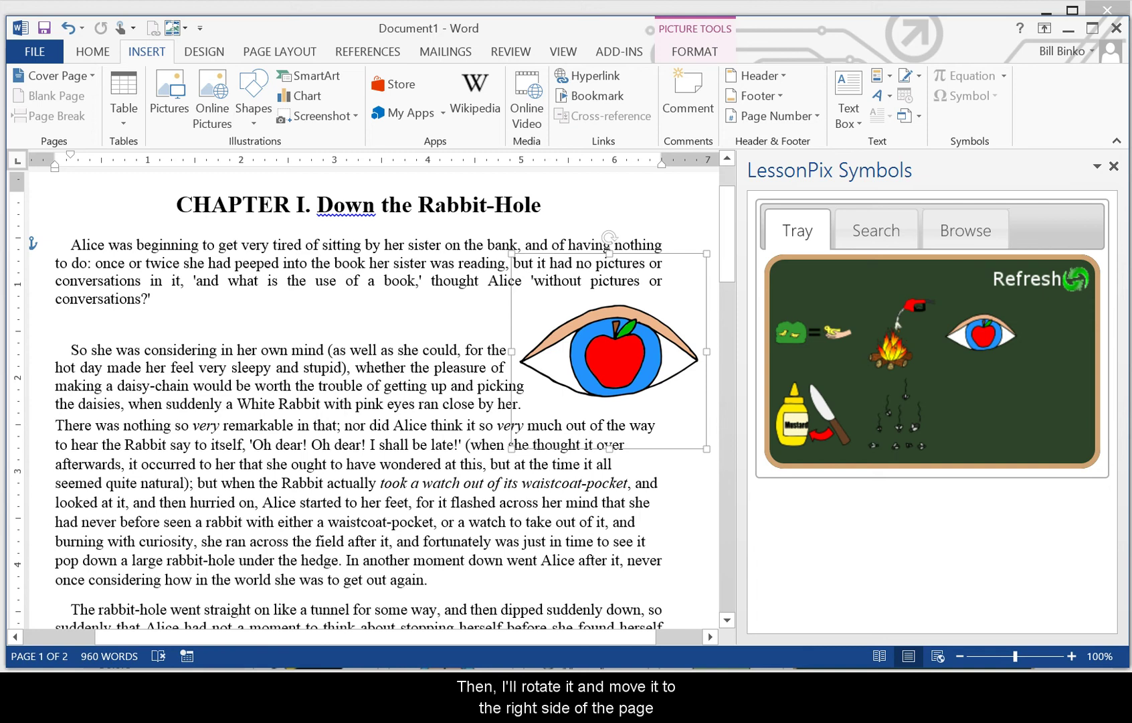
# Rotate the eye picture clockwise and browse the full Picture Styles gallery.
pyautogui.moveTo(609, 236); pyautogui.dragTo(662, 269)
pyautogui.click(695, 53)
pyautogui.click(610, 116)
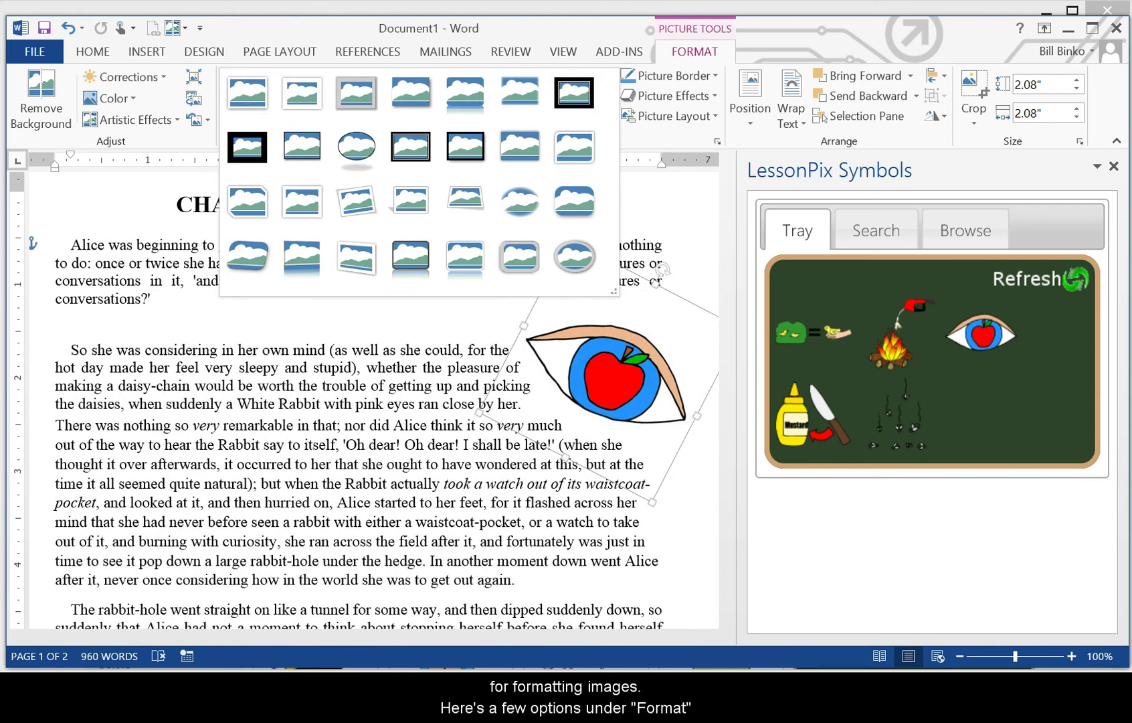
pyautogui.press('Escape')
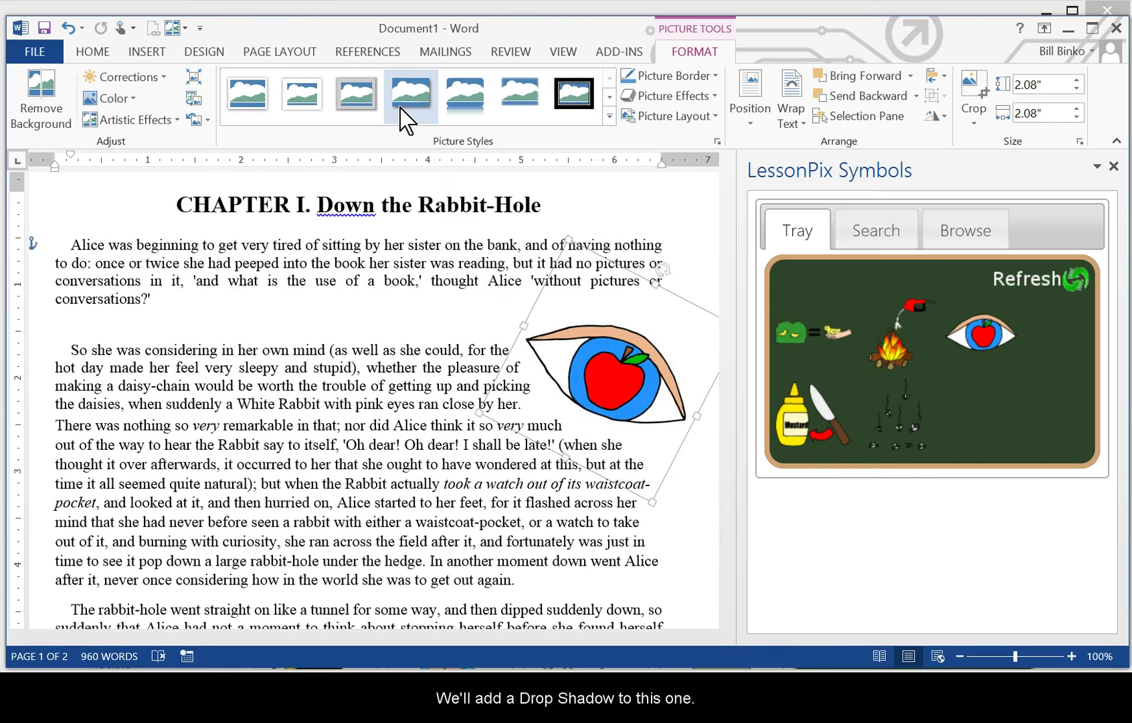
# Apply a drop-shadow style to the eye picture and insert Cut the Mustard with Square wrapping.
pyautogui.click(423, 107)
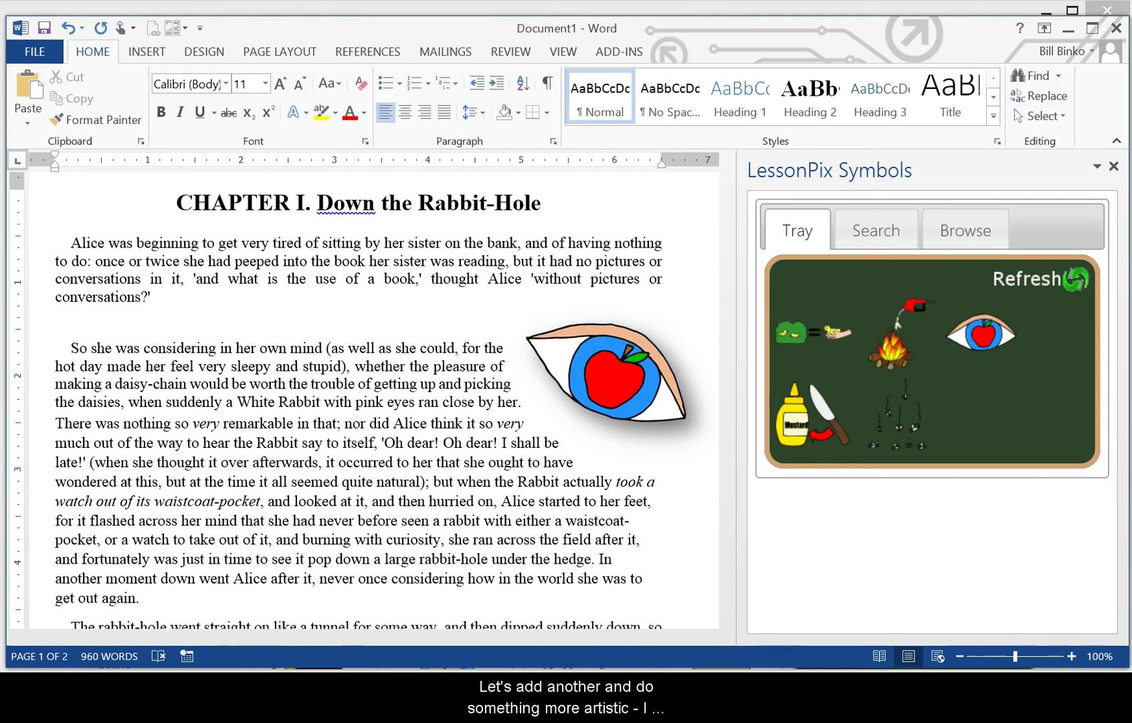
pyautogui.click(790, 432)
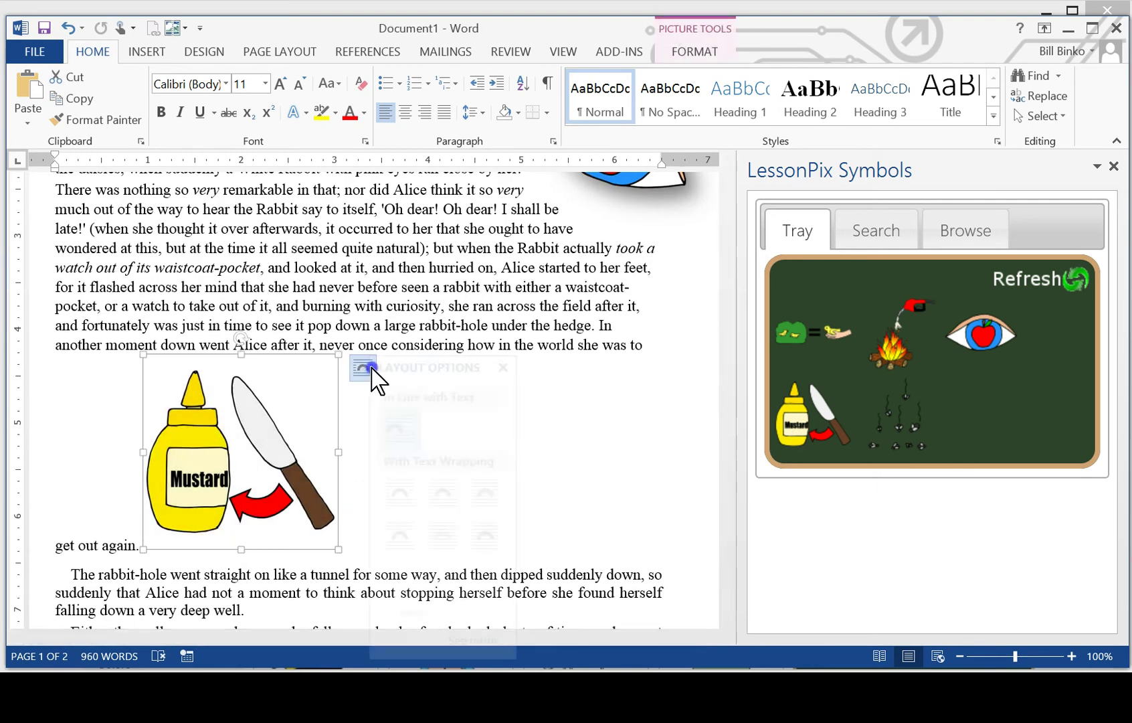
pyautogui.click(362, 367)
pyautogui.click(415, 492)
# Apply the mosaic artistic effect to the mustard picture and move it to the left margin.
pyautogui.click(712, 58)
pyautogui.click(160, 119)
pyautogui.click(127, 361)
pyautogui.moveTo(193, 469); pyautogui.dragTo(105, 495)
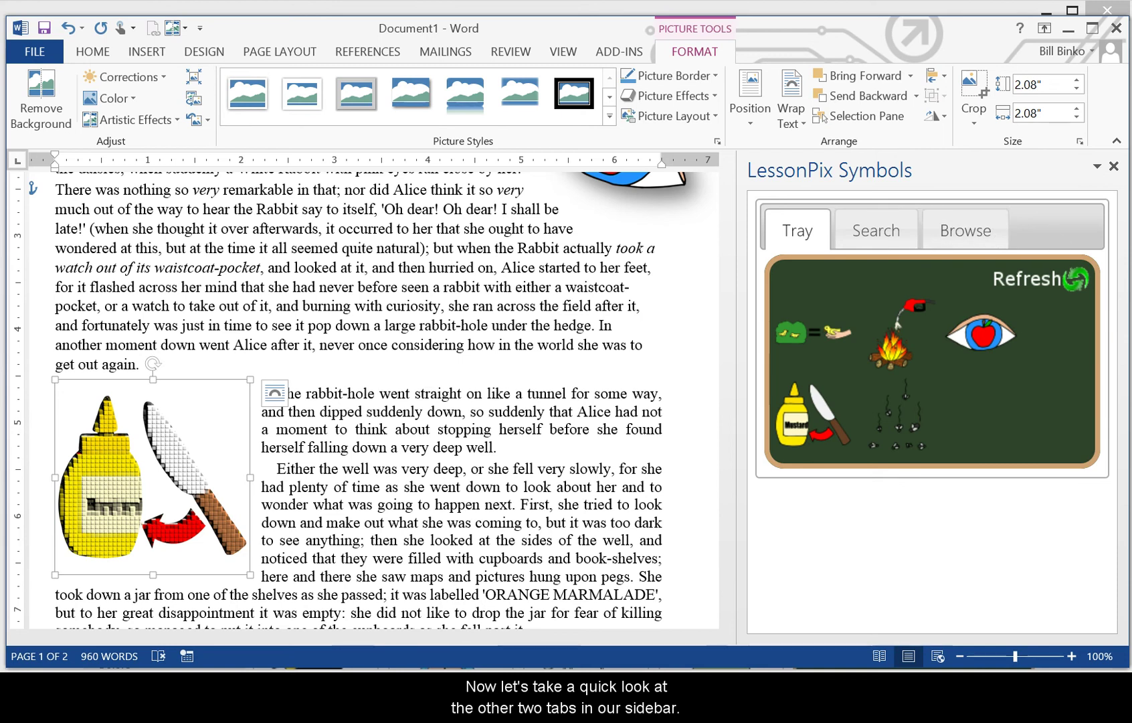
# Search the LessonPix symbols for 'Rabbit'.
pyautogui.click(864, 233)
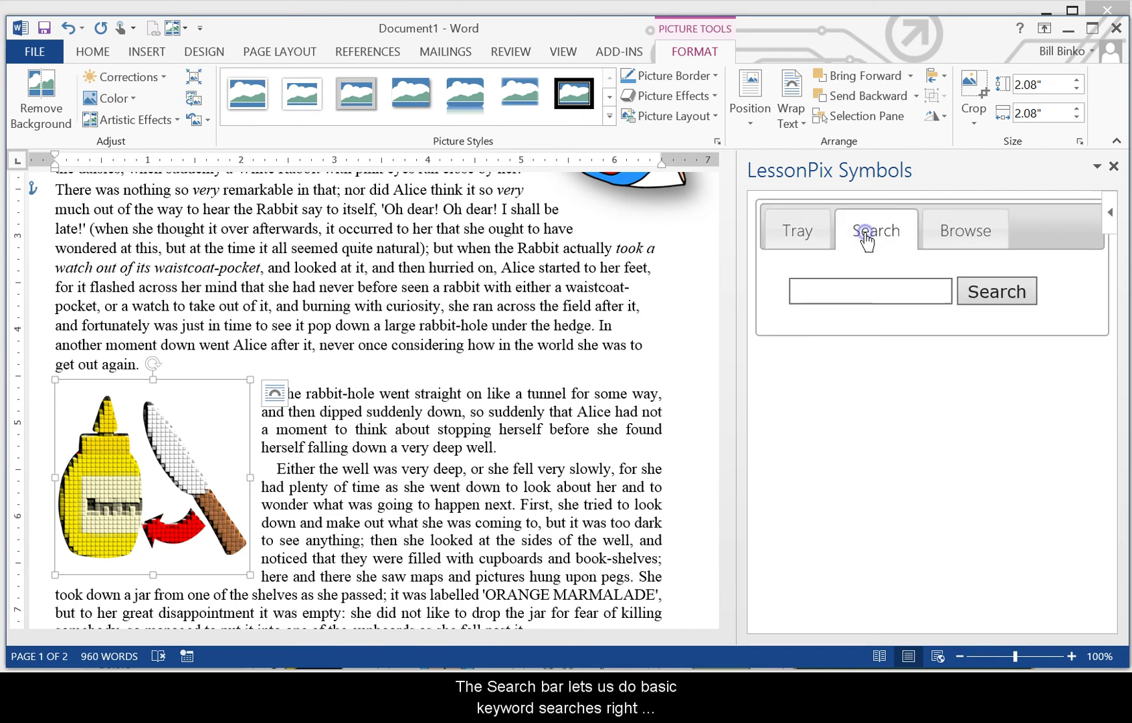
pyautogui.click(867, 291)
pyautogui.write('Rabbit')
pyautogui.click(996, 291)
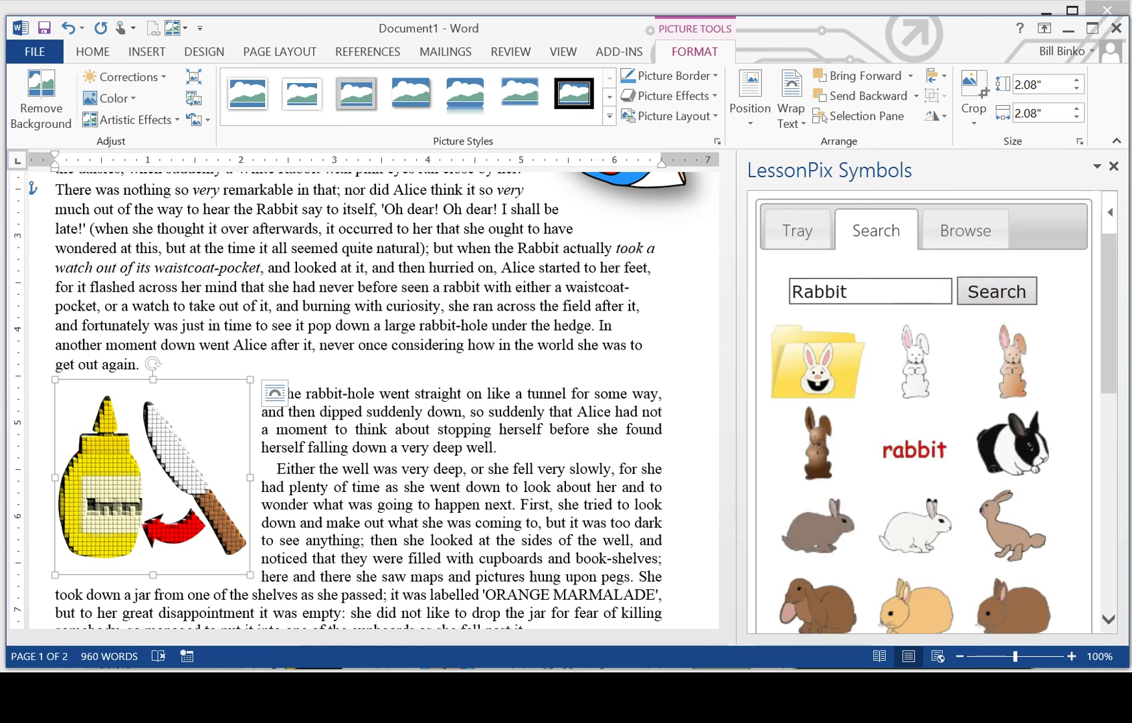
# Add a new paragraph after 'deep well.' and insert the white Bunny picture there.
pyautogui.click(530, 427)
pyautogui.press('Return')
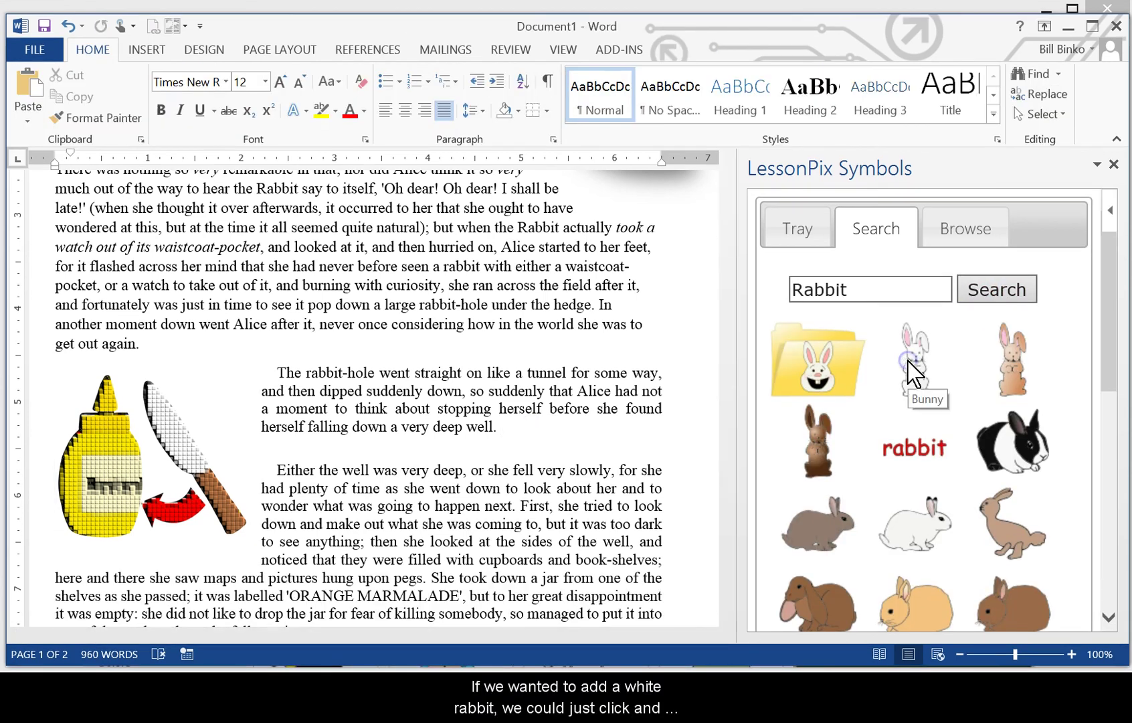
pyautogui.click(912, 365)
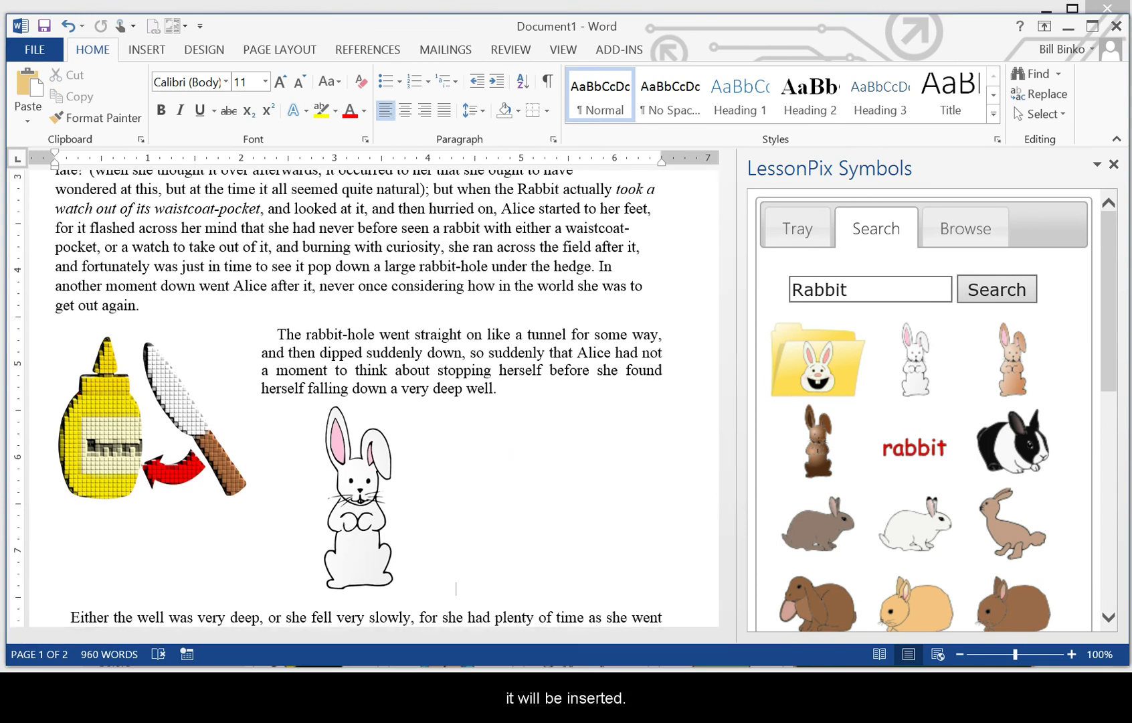
# Browse the +-Farm symbol category, go back to the Tray, then switch to Internet Explorer.
pyautogui.click(983, 223)
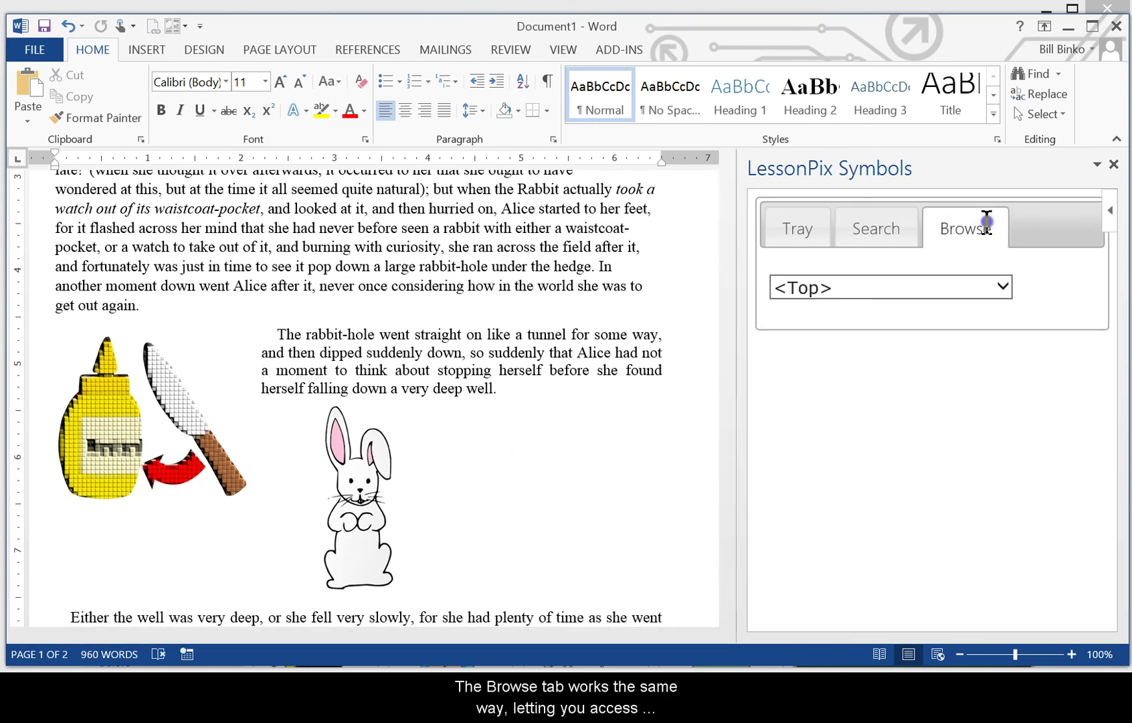
pyautogui.click(921, 290)
pyautogui.click(842, 330)
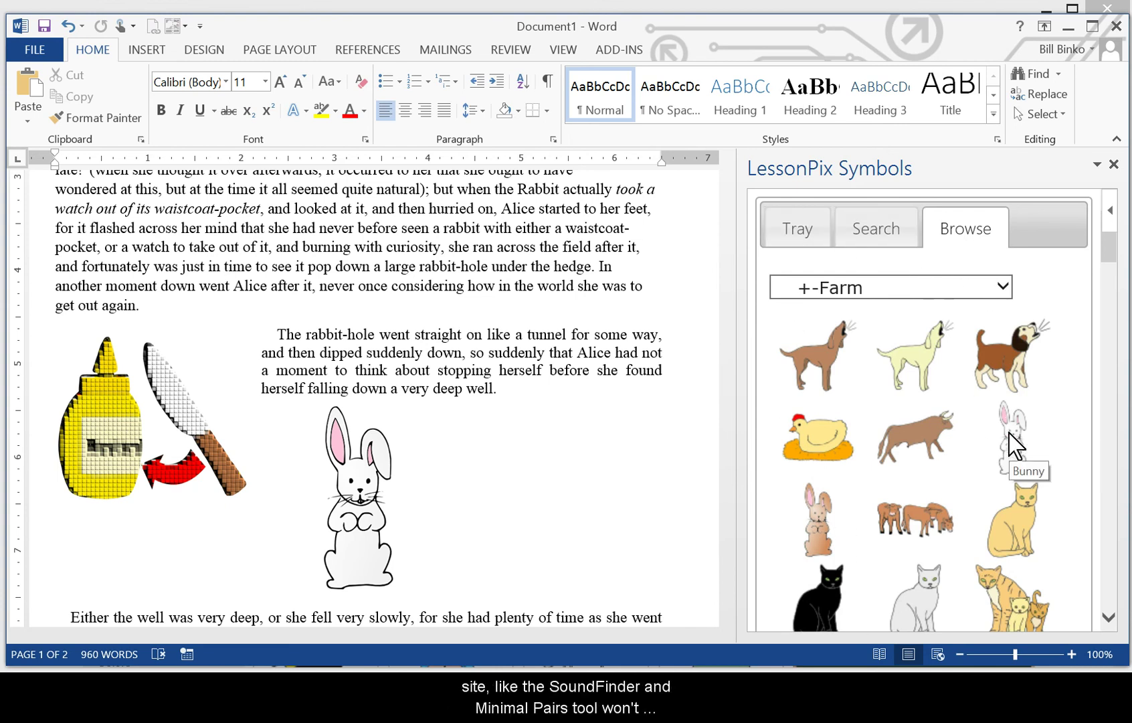
pyautogui.click(790, 221)
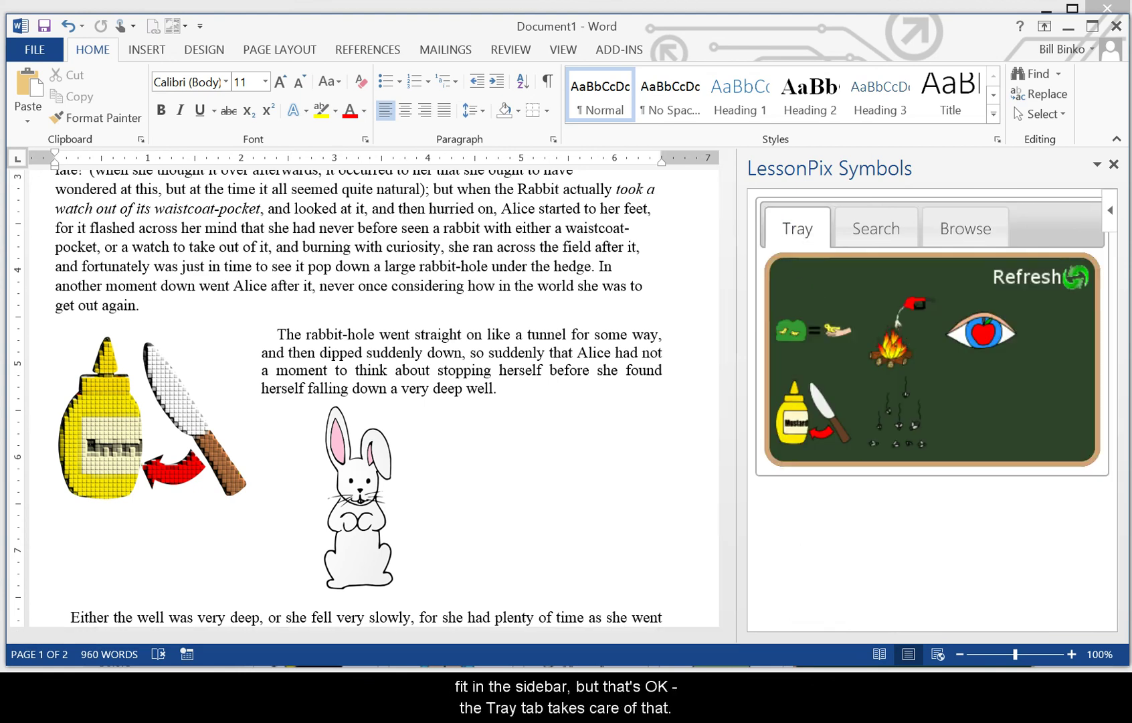
pyautogui.hotkey('alt', 'Tab')
# Find SoundFinder minimal pairs for the words Bait and Bat.
pyautogui.click(495, 134)
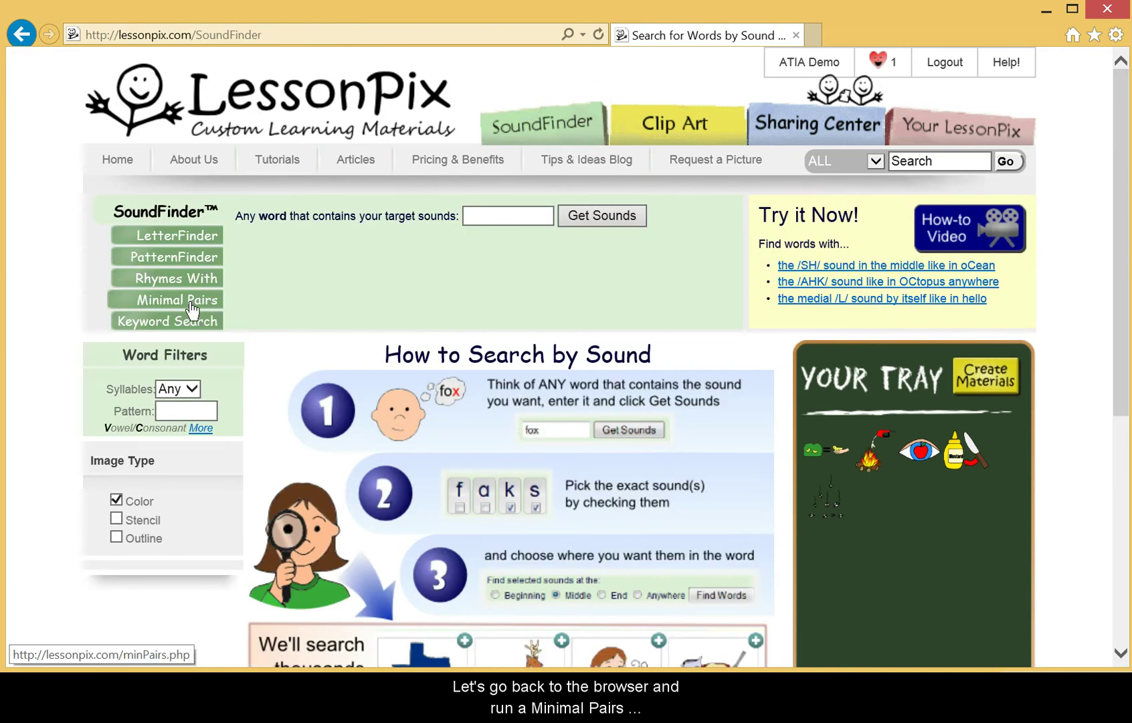
pyautogui.click(192, 307)
pyautogui.click(286, 266)
pyautogui.write('Bait')
pyautogui.press('Tab')
pyautogui.click(487, 263)
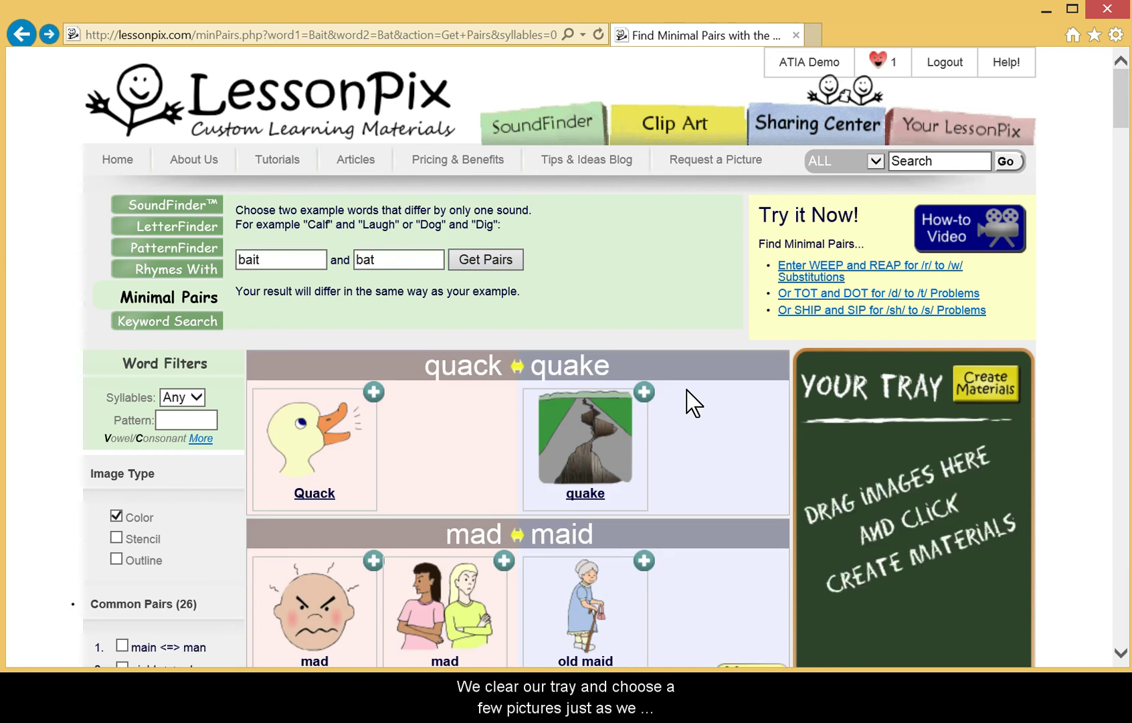
# Clear the tray and add the quake, bald man and horse mane pictures.
pyautogui.scroll(-4, 687, 400)
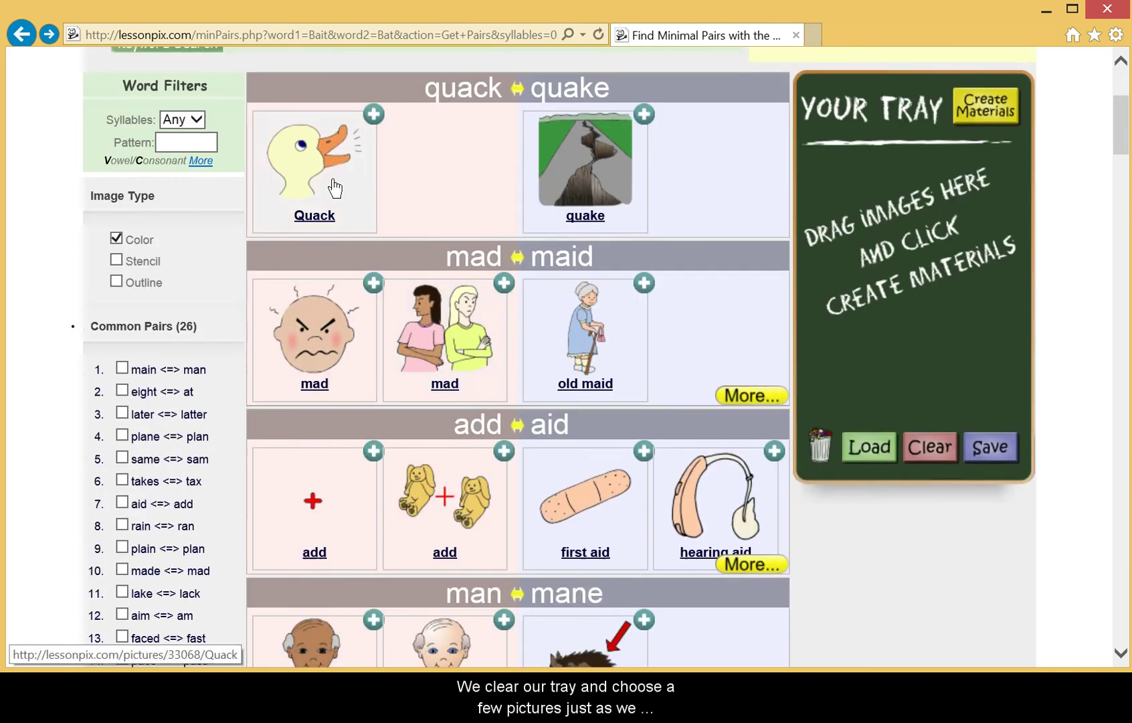
pyautogui.moveTo(328, 181); pyautogui.dragTo(882, 278)
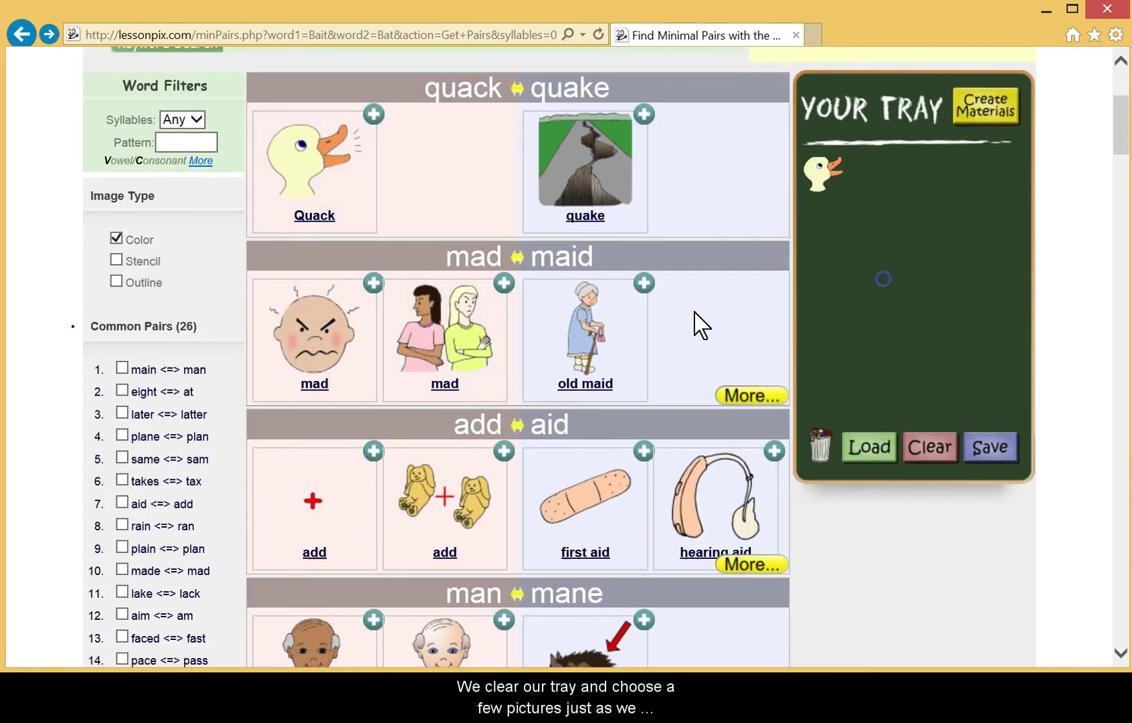
pyautogui.click(643, 113)
pyautogui.scroll(-1, 587, 405)
pyautogui.scroll(-5, 587, 405)
pyautogui.click(504, 250)
pyautogui.click(642, 251)
# Add Mac n cheese, red make, foot brace and brass trumpet to the tray, then return to Word.
pyautogui.scroll(-4, 575, 358)
pyautogui.scroll(-3, 501, 231)
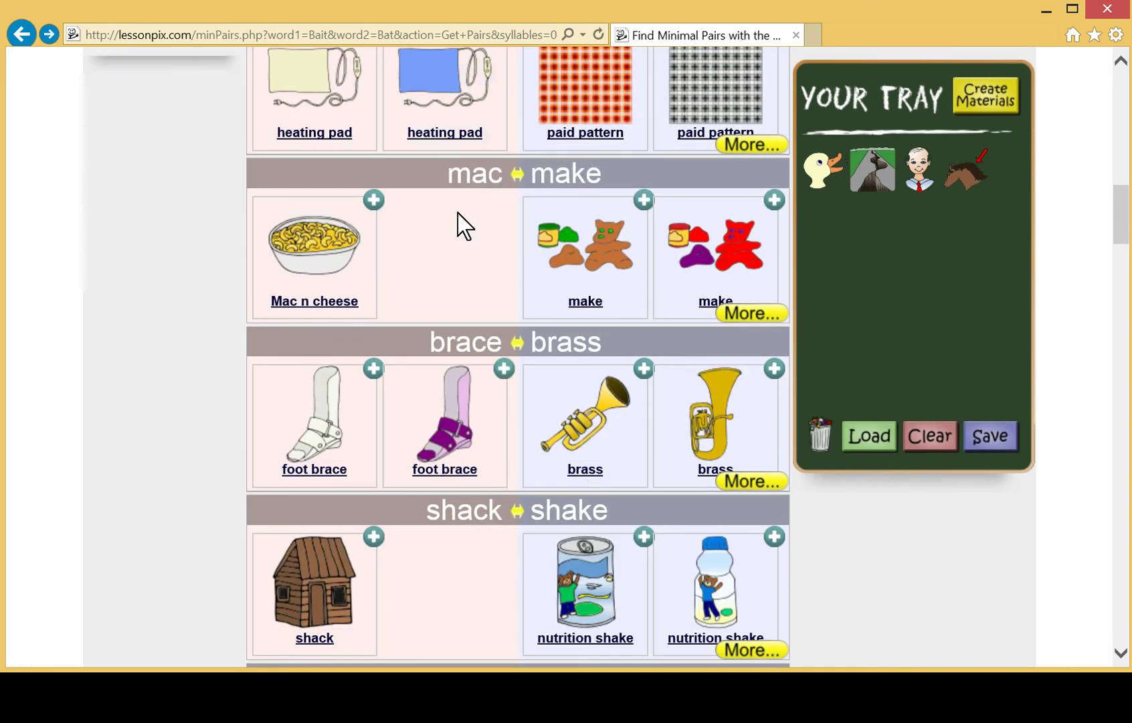
pyautogui.click(374, 199)
pyautogui.click(775, 200)
pyautogui.scroll(-3, 384, 235)
pyautogui.click(373, 184)
pyautogui.click(643, 184)
pyautogui.hotkey('alt', 'Tab')
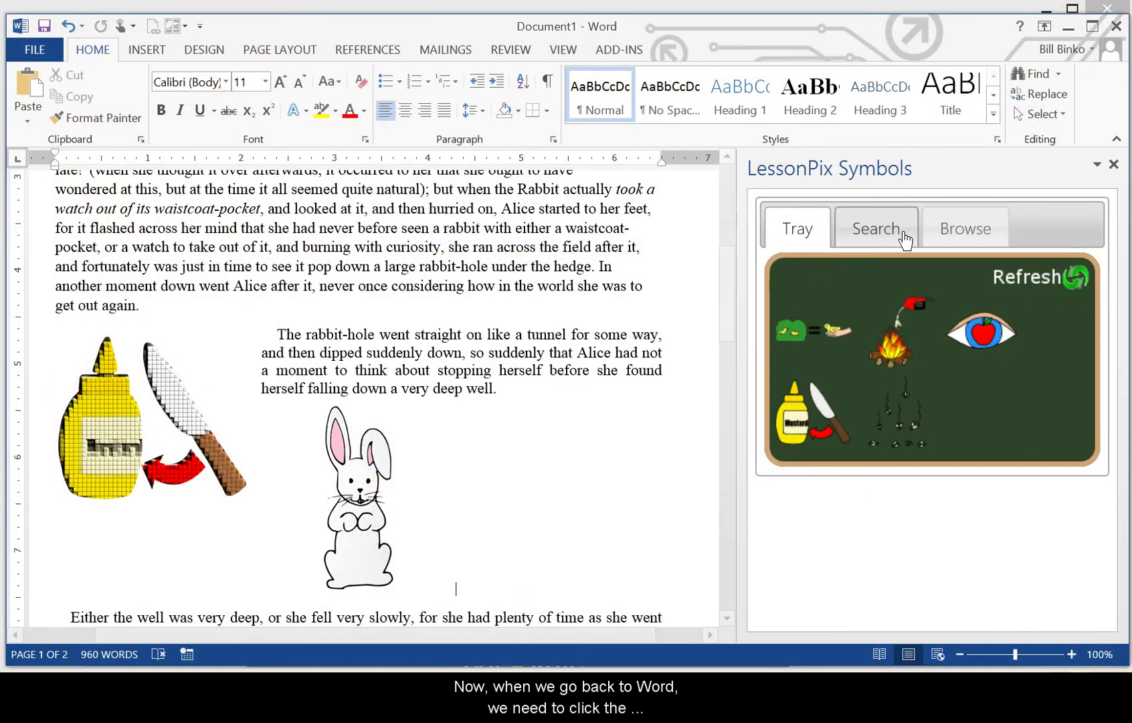
# Refresh the LessonPix Tray tab to load the eight new minimal-pair pictures, quack through brass.
pyautogui.click(1042, 281)
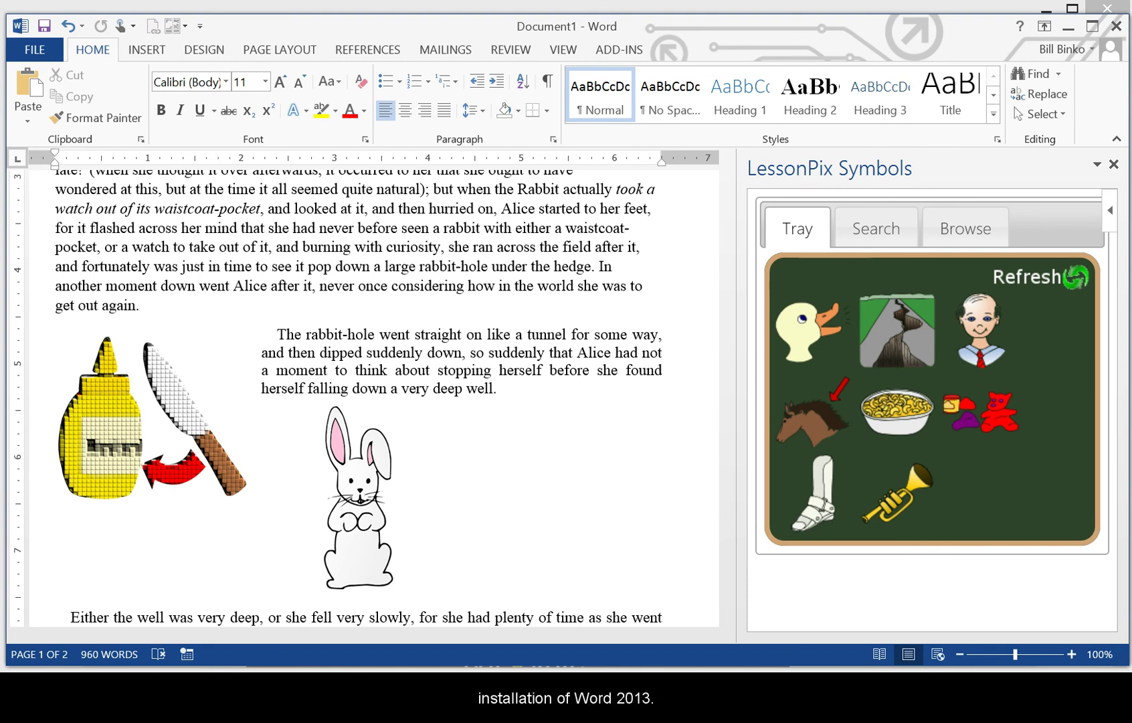
# Create a new blank document (Document3) and open the Apps for Office store.
pyautogui.click(35, 51)
pyautogui.click(41, 119)
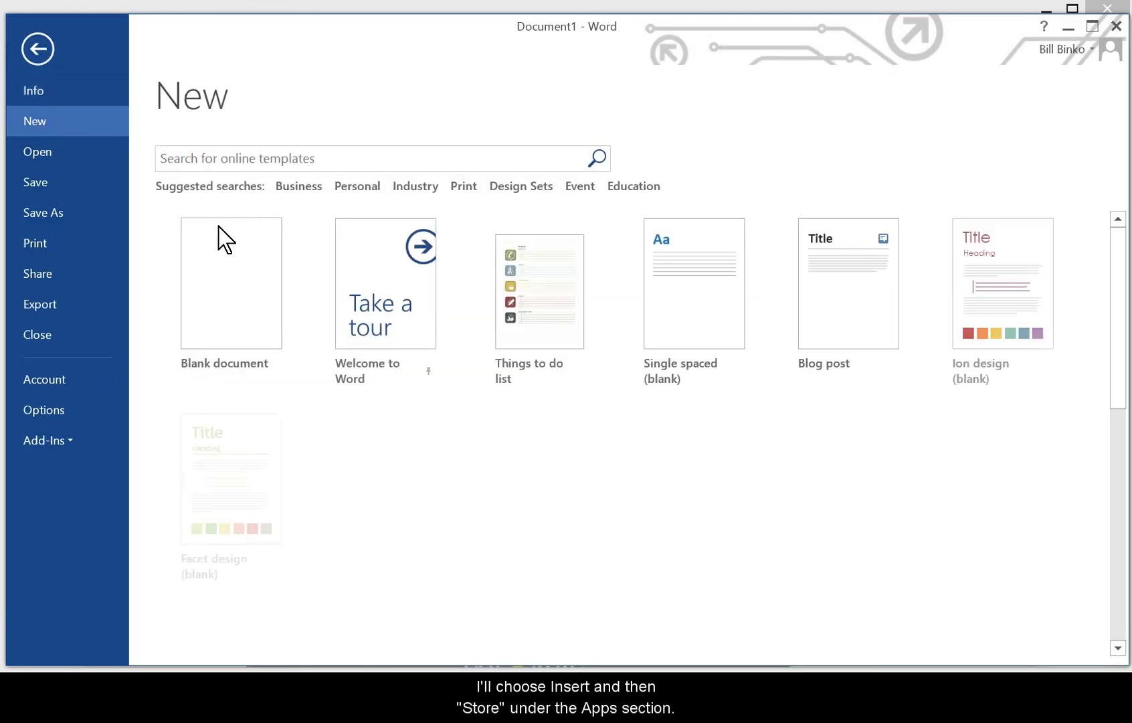
pyautogui.click(223, 248)
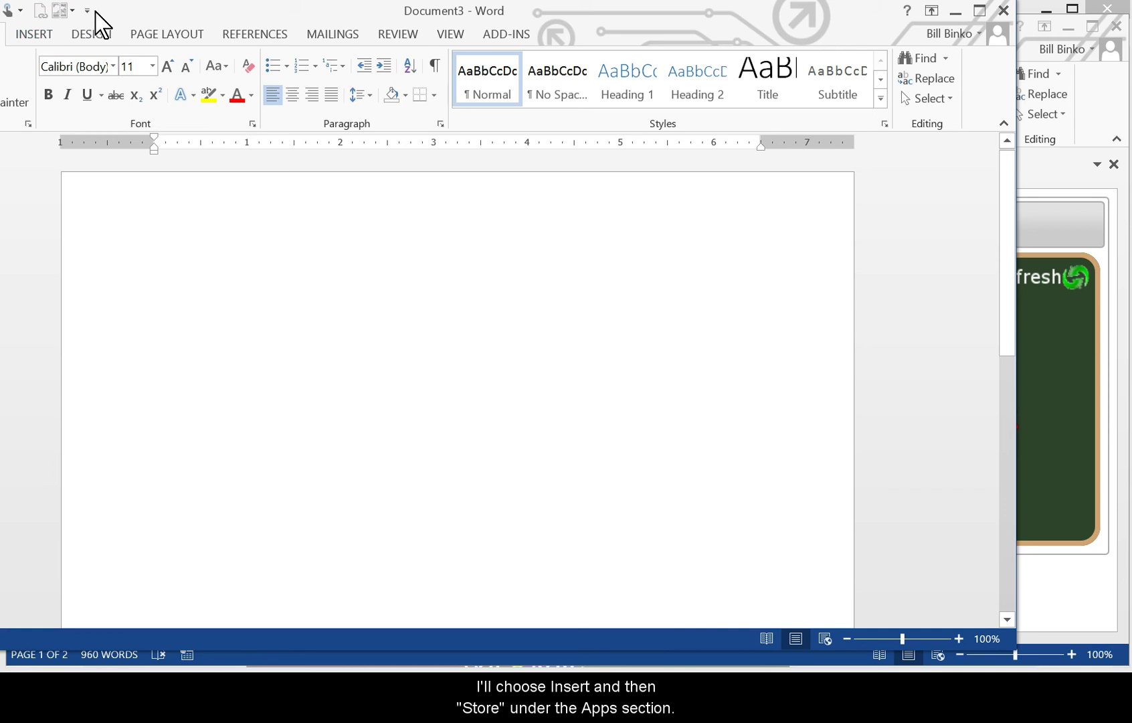
pyautogui.click(35, 33)
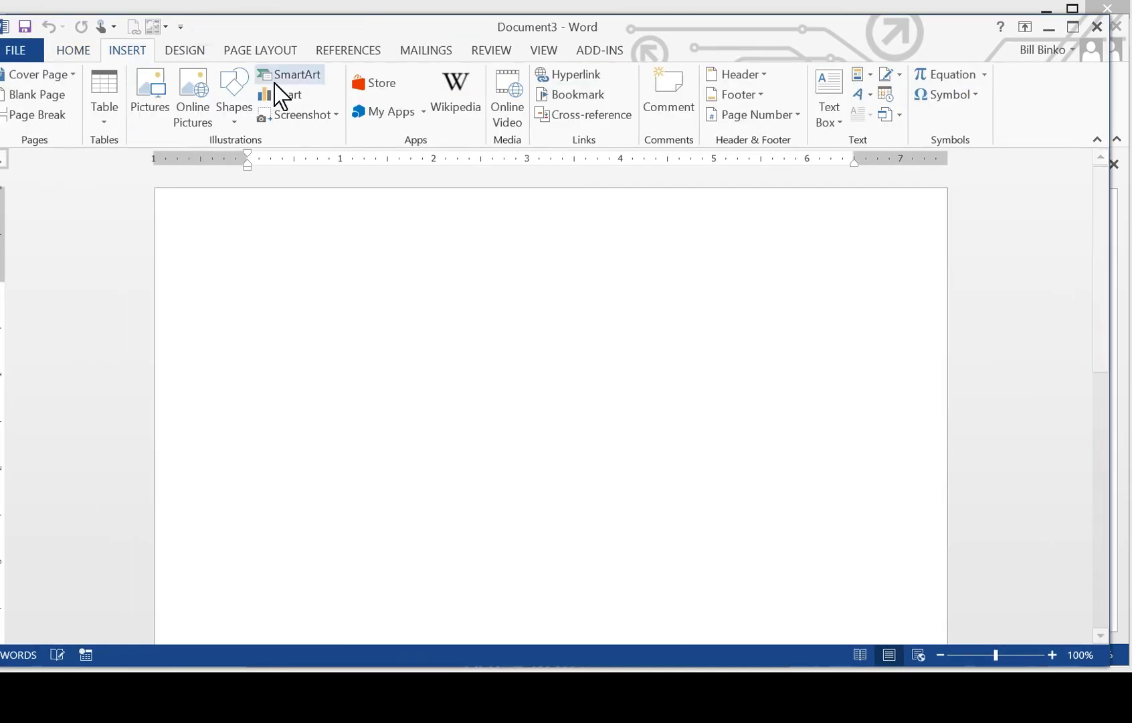
pyautogui.click(387, 87)
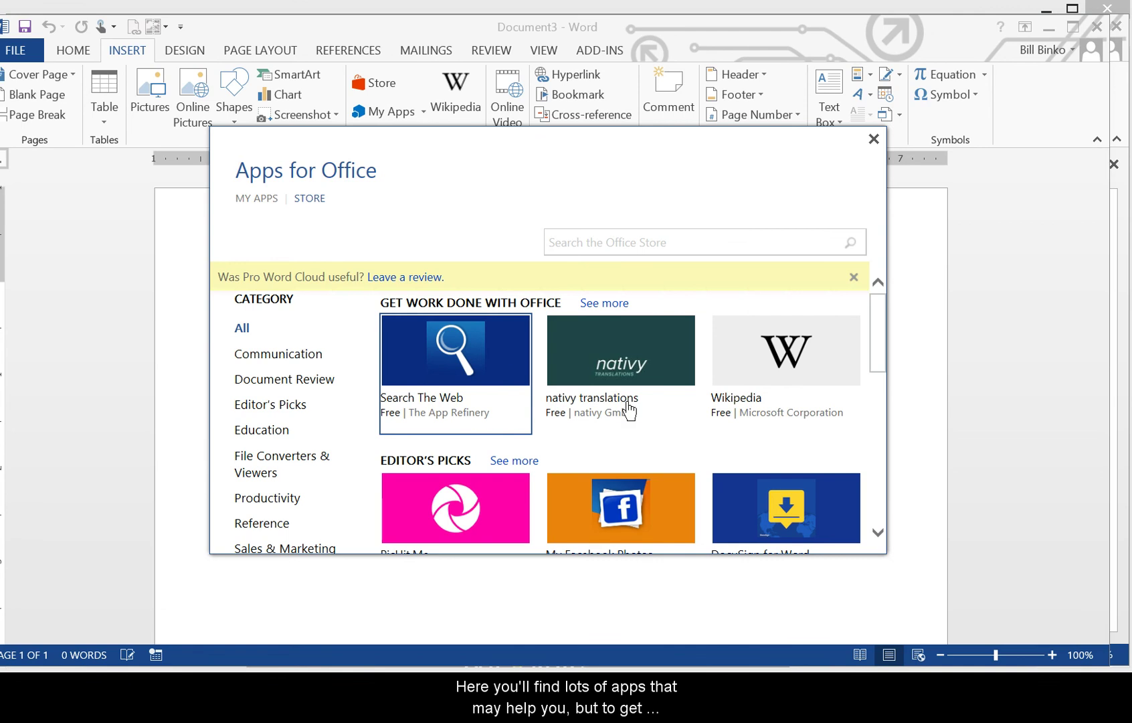
# Search the Office Store for 'LessonPix' and trust the LessonPix Symbols add-in.
pyautogui.click(617, 240)
pyautogui.write('LessonPix')
pyautogui.press('Return')
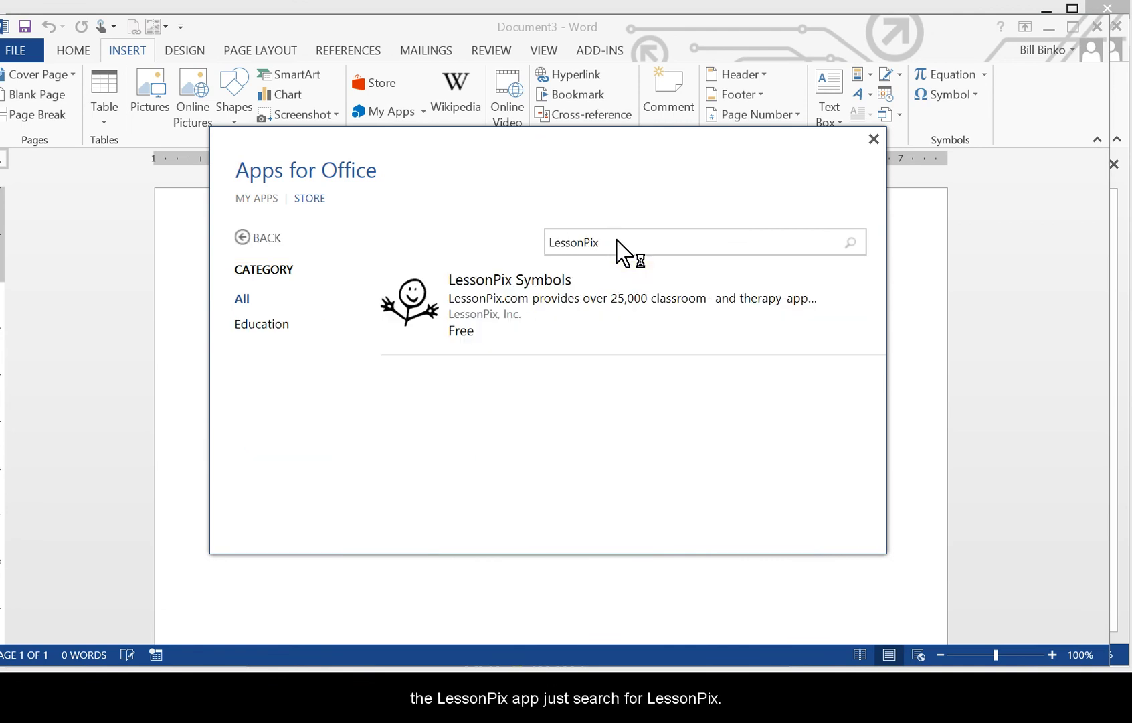
pyautogui.click(402, 309)
pyautogui.click(718, 489)
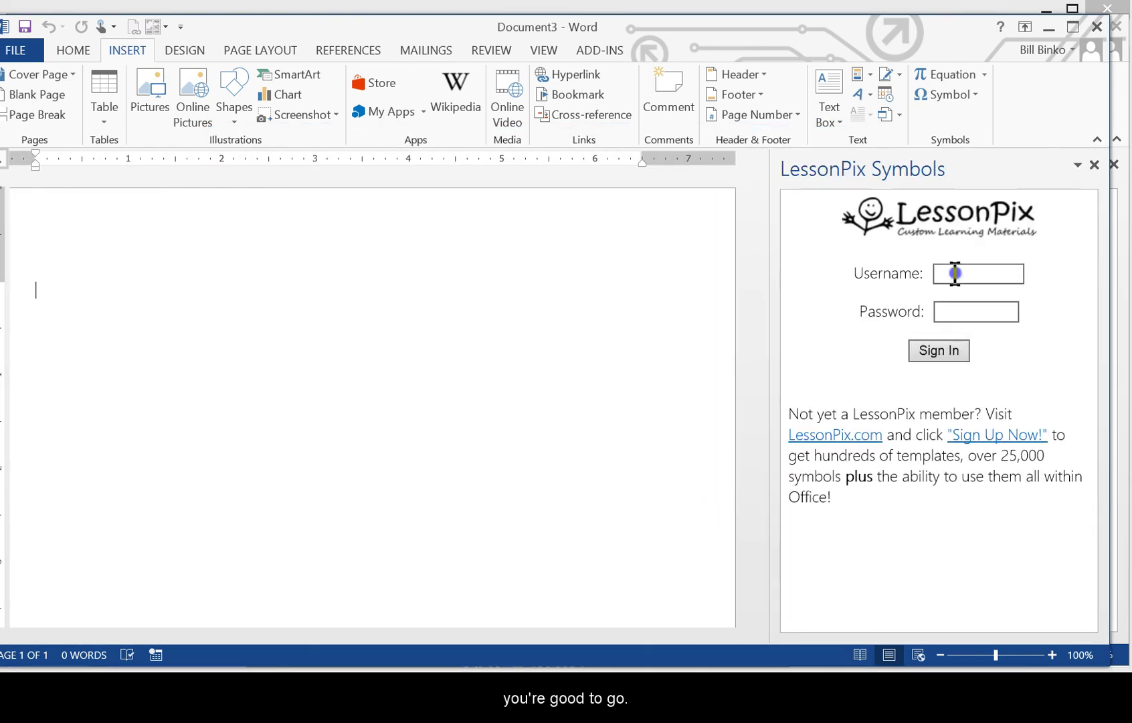
# Sign in to LessonPix with the account username and password.
pyautogui.click(954, 273)
pyautogui.write('Ati')
pyautogui.press('Tab')
pyautogui.write('*********')
pyautogui.press('Return')
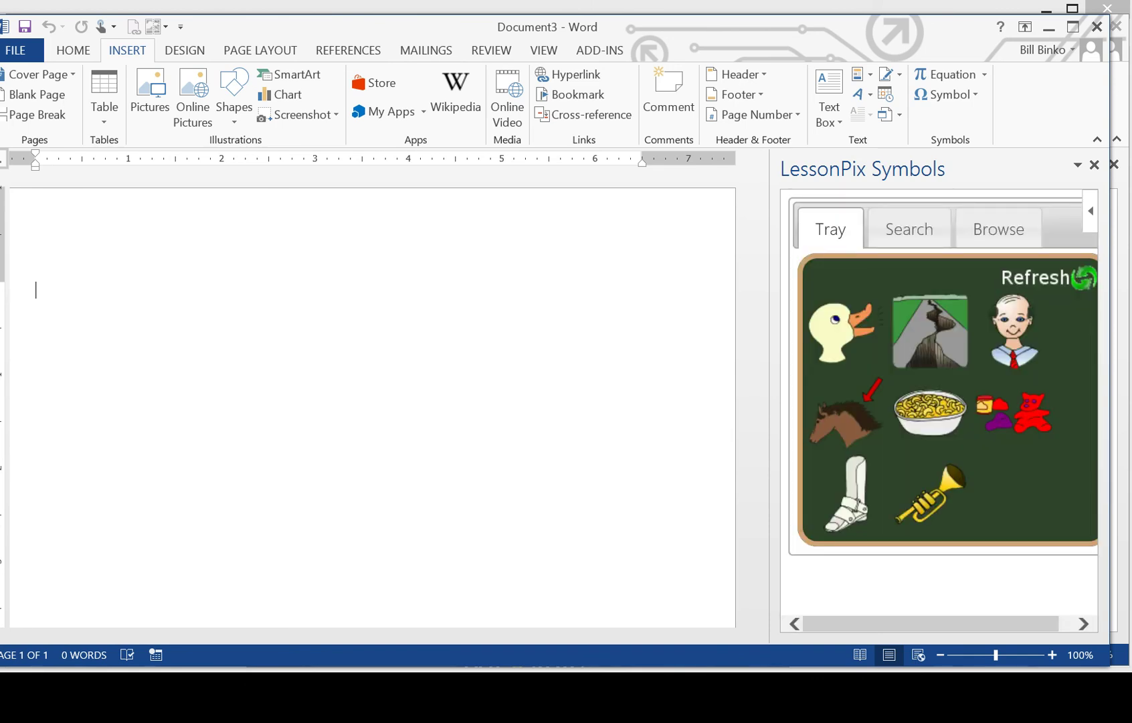
# Insert the duck symbol from the tray, enlarge it, and tilt it slightly counter-clockwise.
pyautogui.click(425, 113)
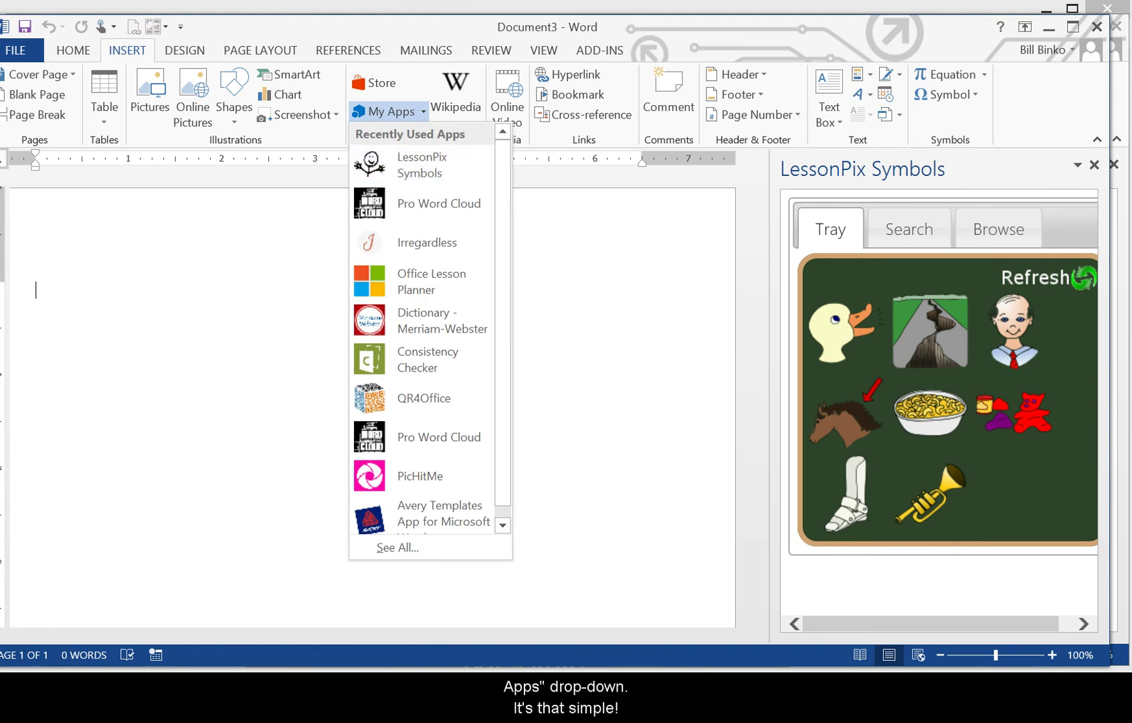
pyautogui.press('Escape')
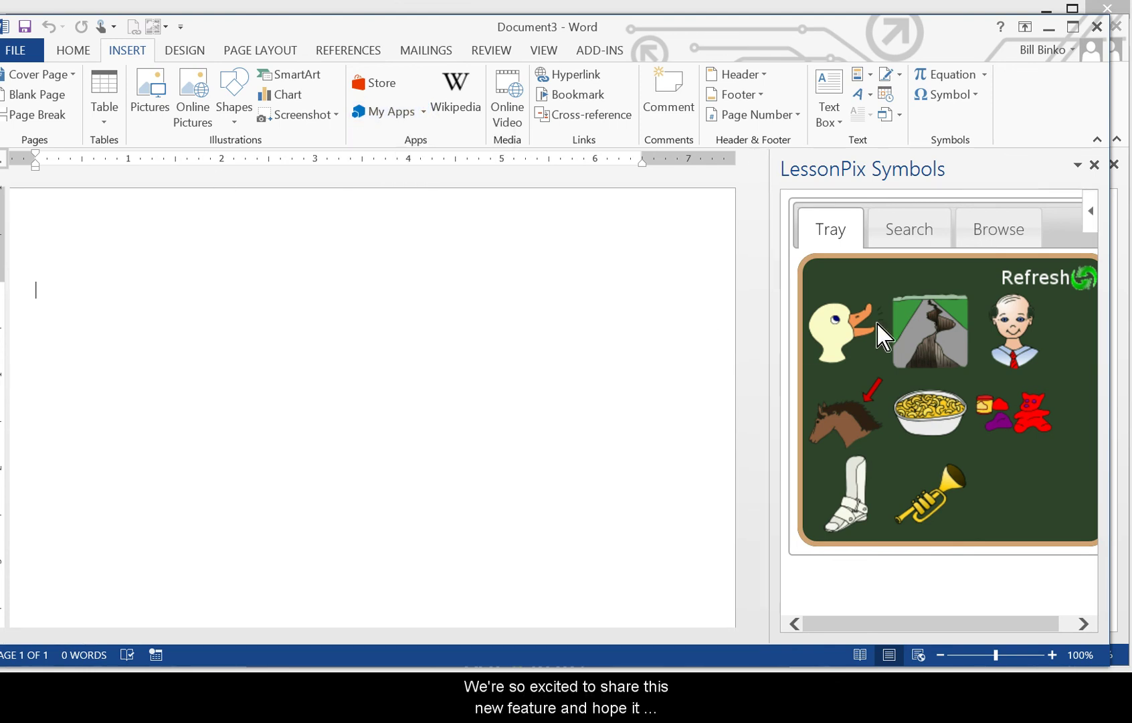
pyautogui.click(855, 331)
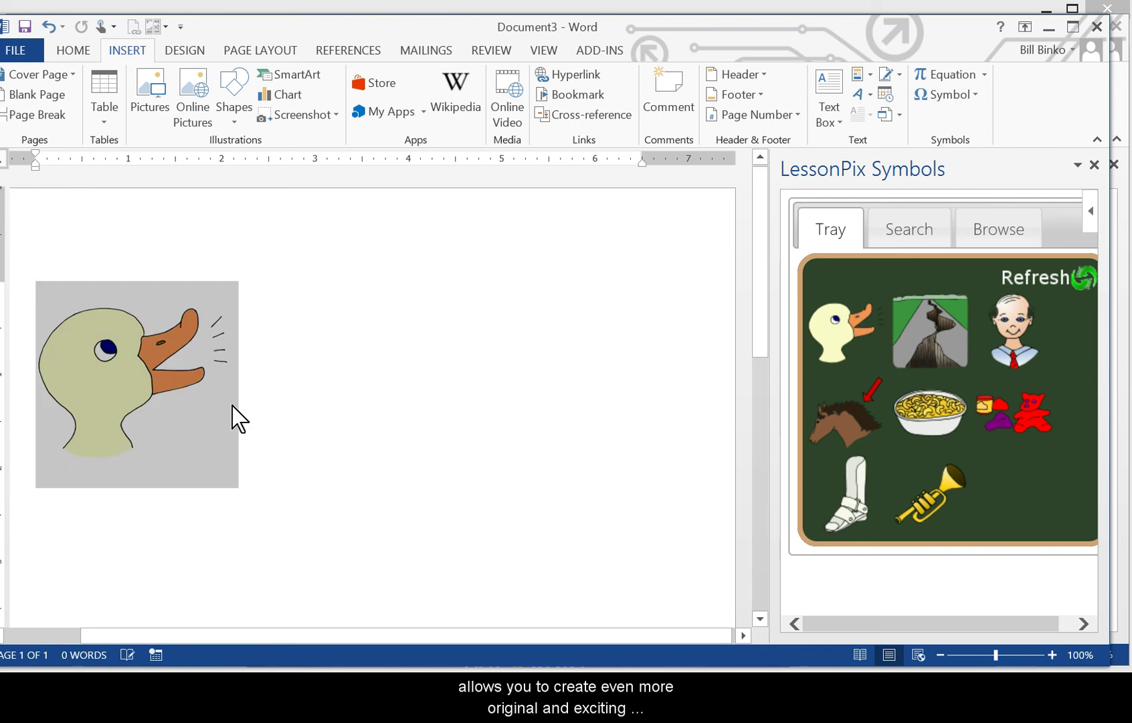
pyautogui.click(216, 353)
pyautogui.moveTo(231, 475); pyautogui.dragTo(335, 550)
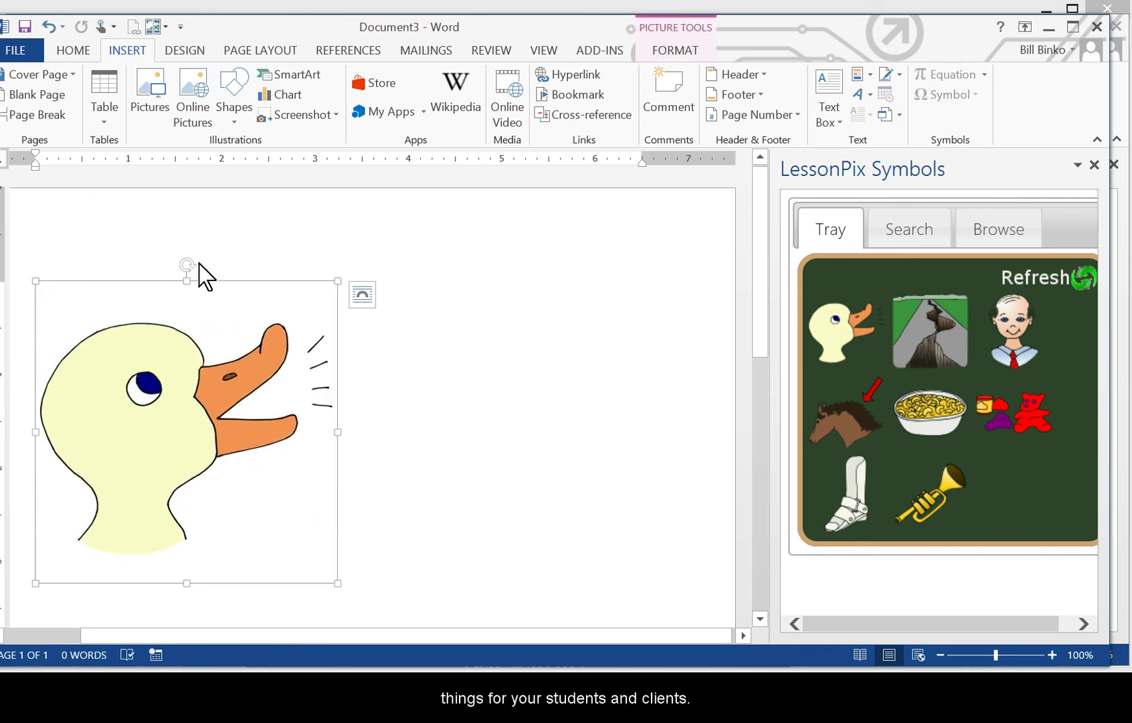
pyautogui.moveTo(186, 268)
pyautogui.mouseDown()
pyautogui.moveTo(134, 284)
pyautogui.moveTo(168, 266)
pyautogui.mouseUp()
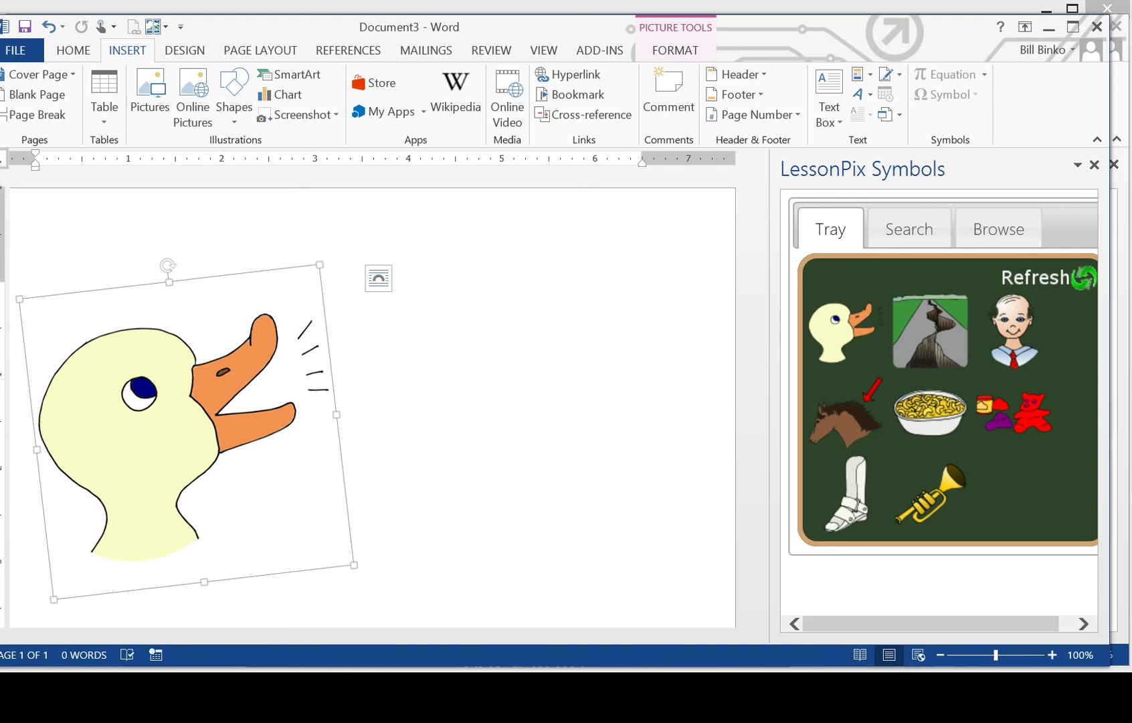
pyautogui.click(384, 294)
# Go to the browser and open the LessonPix home page via its logo.
pyautogui.hotkey('alt', 'Tab')
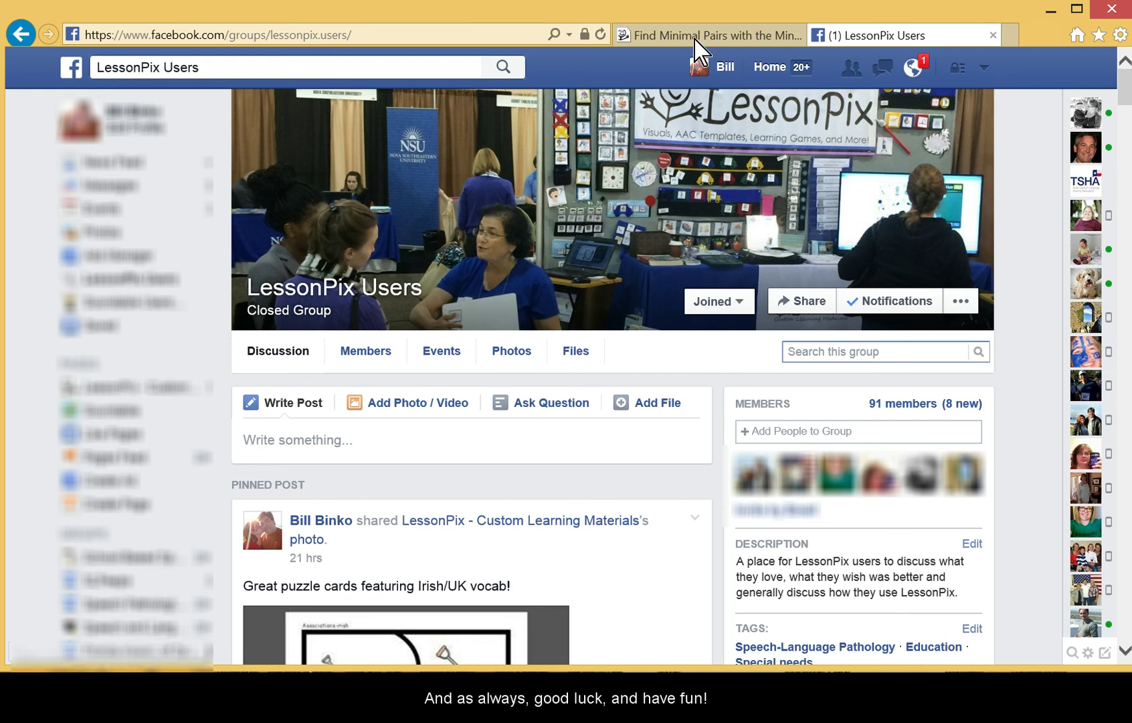
pyautogui.click(653, 36)
pyautogui.scroll(10, 194, 133)
pyautogui.click(191, 114)
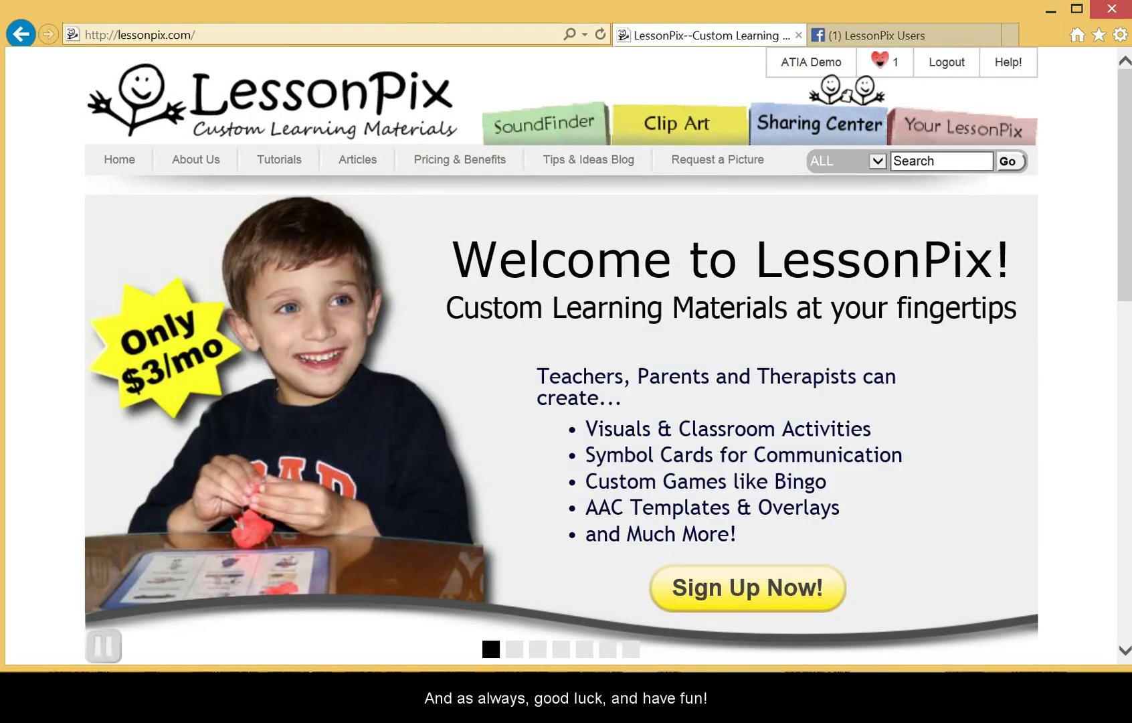